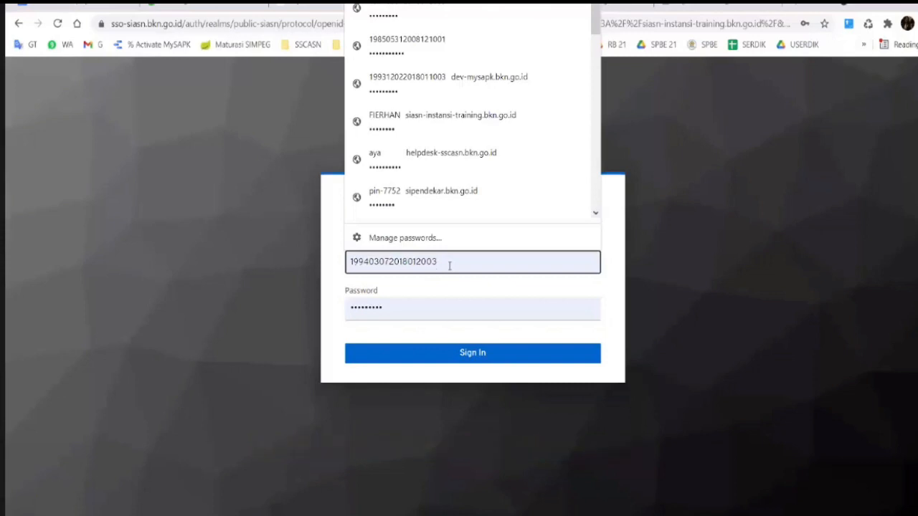
- Sign in to the SIASN Instansi training site with the username and password already filled in
double_click(449, 265)
left_click(449, 266)
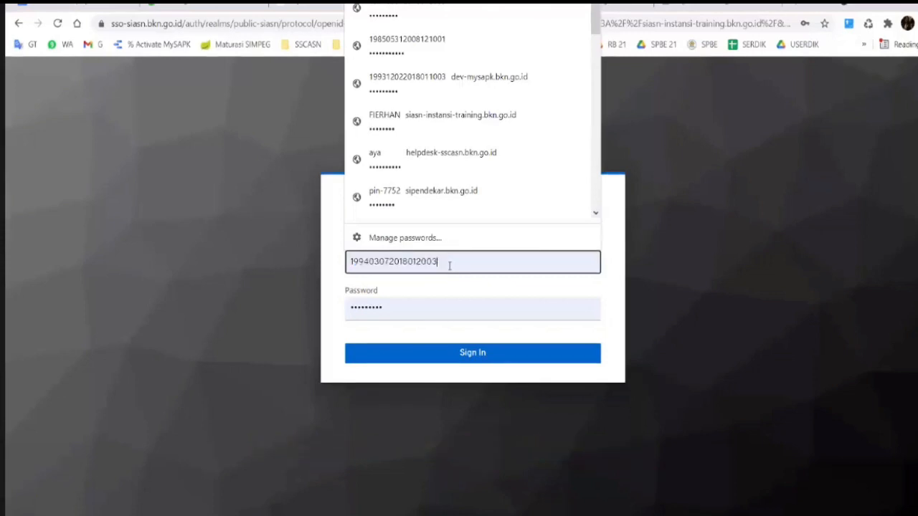
left_click(473, 355)
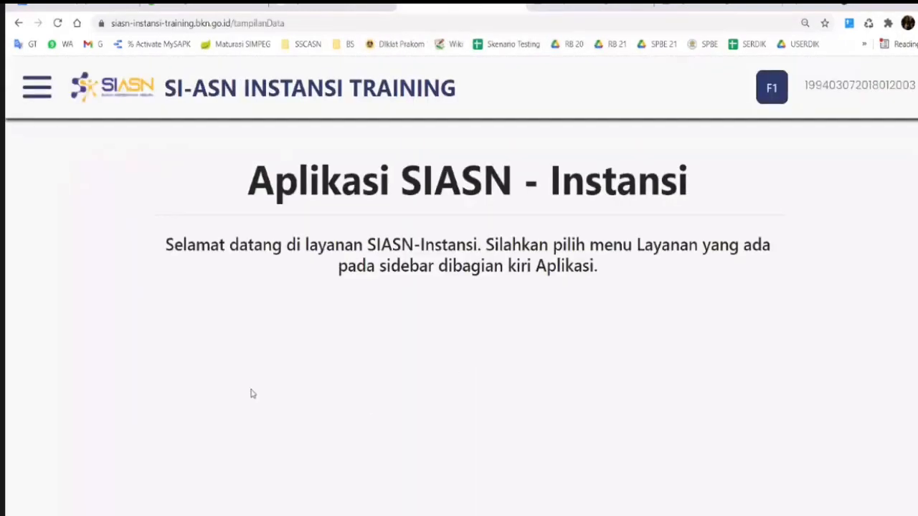
- Look through the service groups and open Inbox Usul under Layanan Peremajaan
left_click(30, 98)
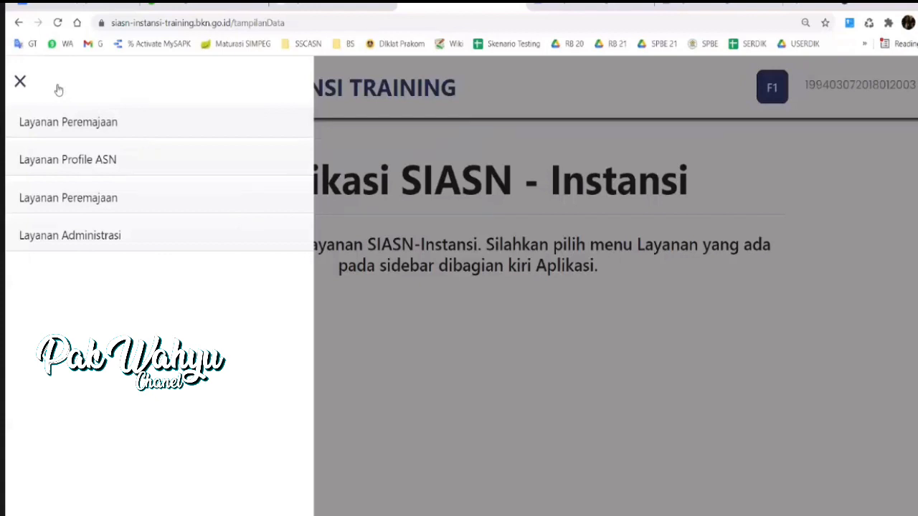
left_click(115, 127)
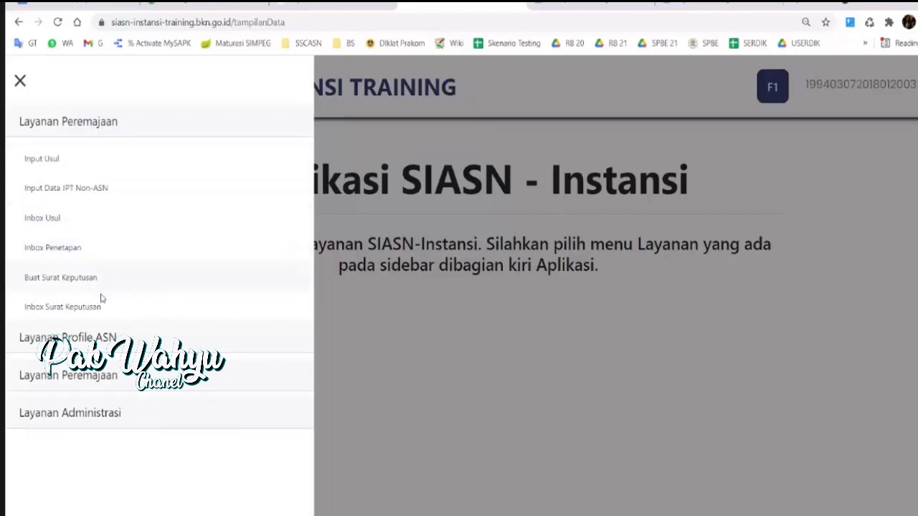
left_click(95, 385)
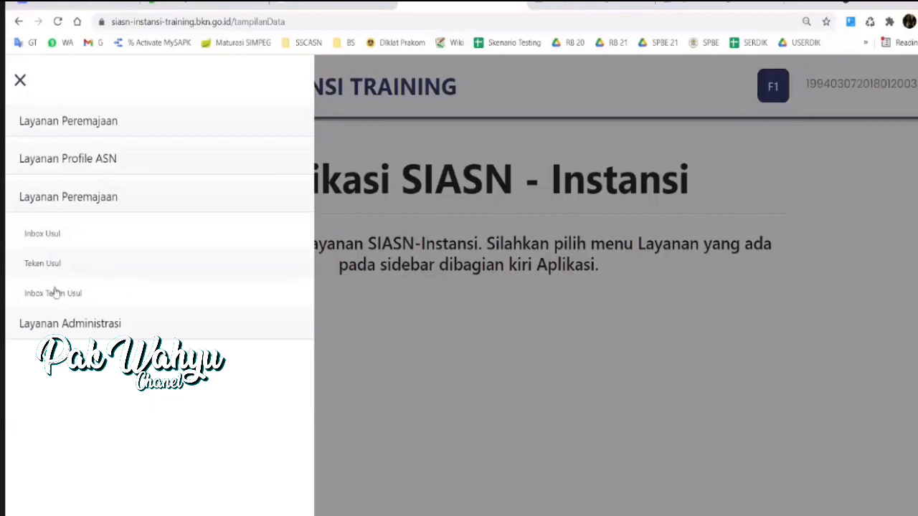
left_click(89, 128)
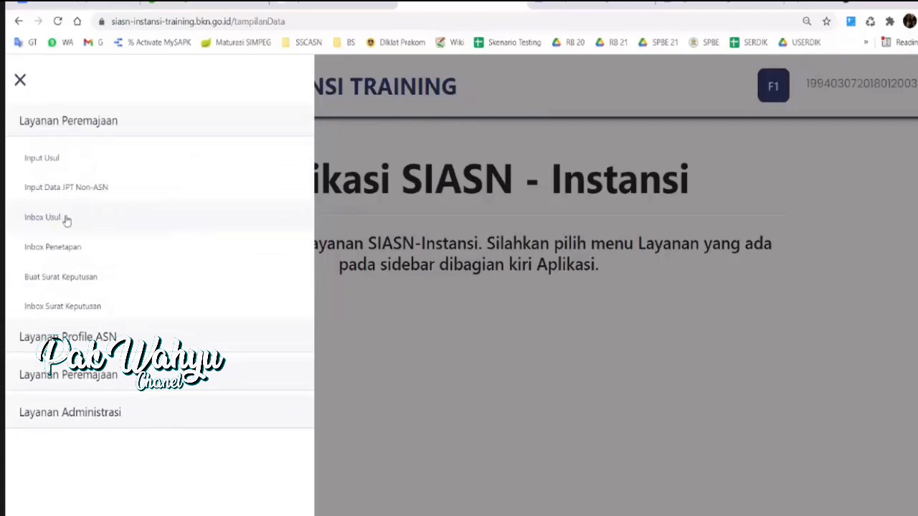
left_click(66, 219)
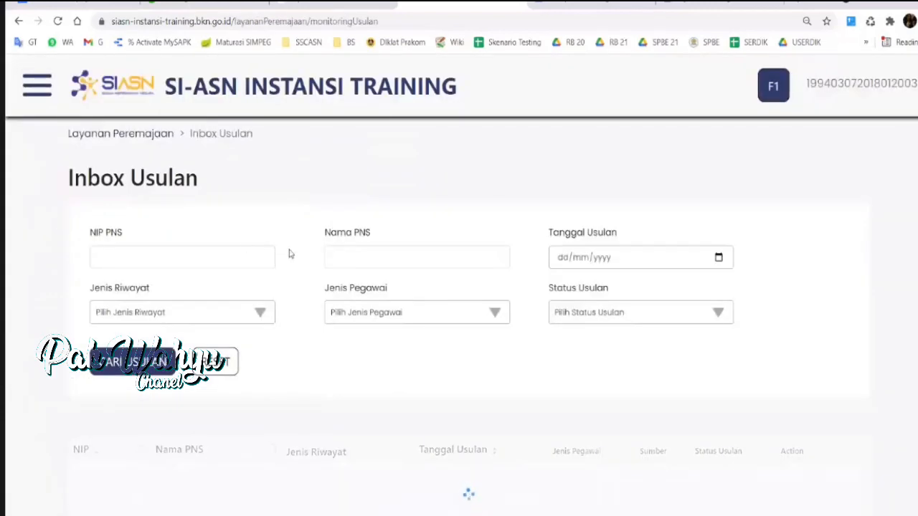
- Examine the inbox's proposal list, covering employee names, history types, proposal dates and the MYSAPK and SIASN INSTANSI sources
scroll(483, 359, "down", 2)
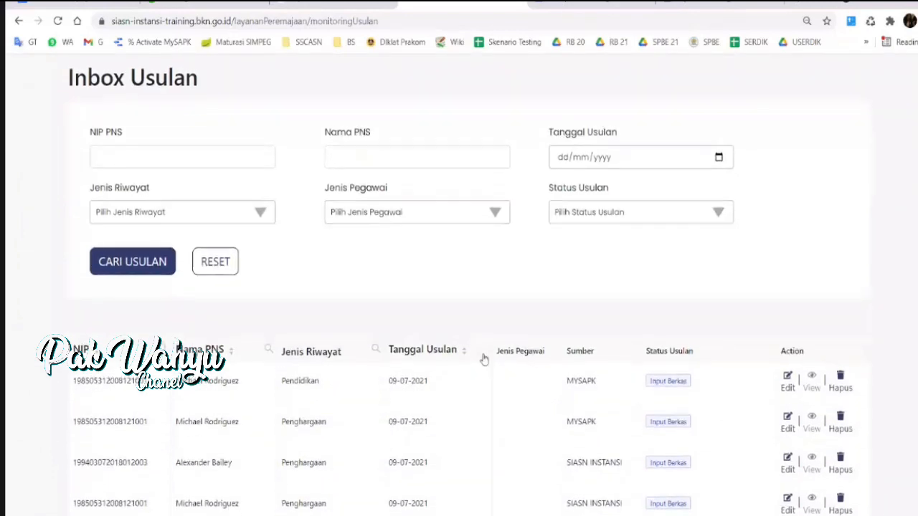
scroll(483, 359, "down", 2)
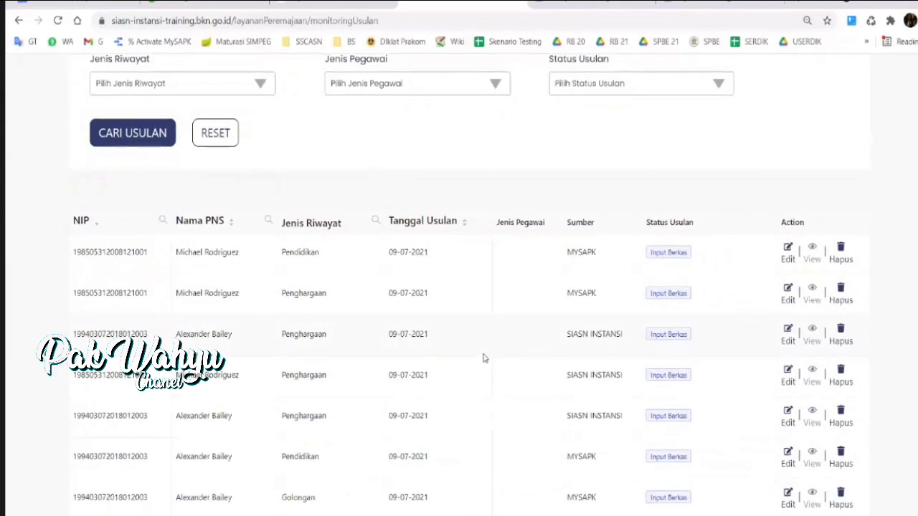
scroll(577, 368, "down", 2)
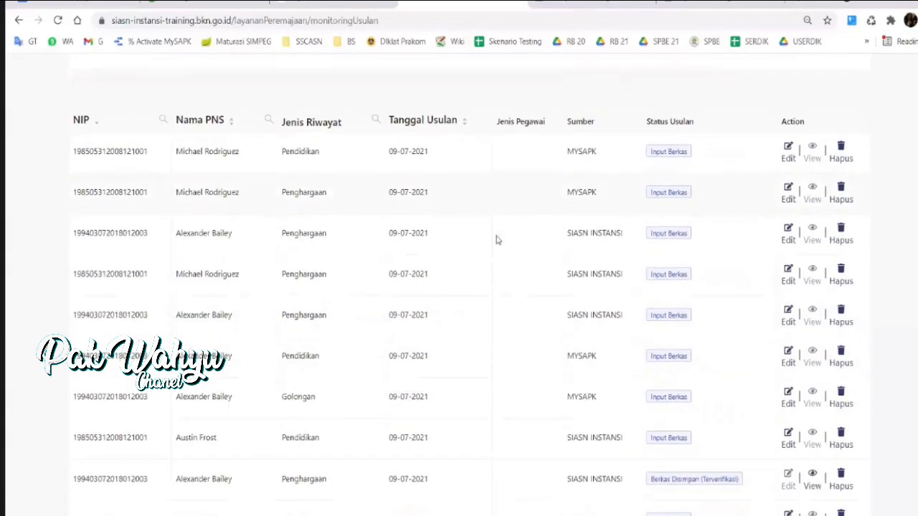
scroll(466, 239, "up", 1)
left_click_drag(249, 199, 178, 194)
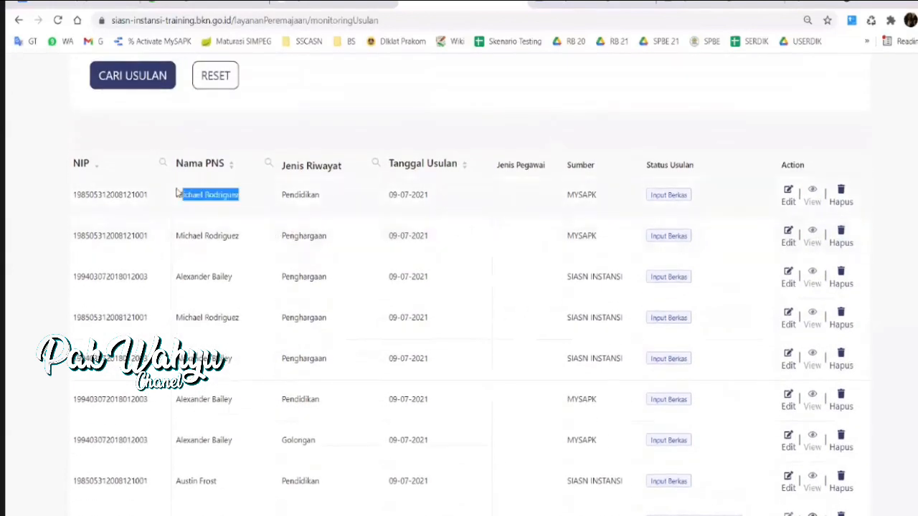
left_click(261, 226)
scroll(262, 225, "down", 1)
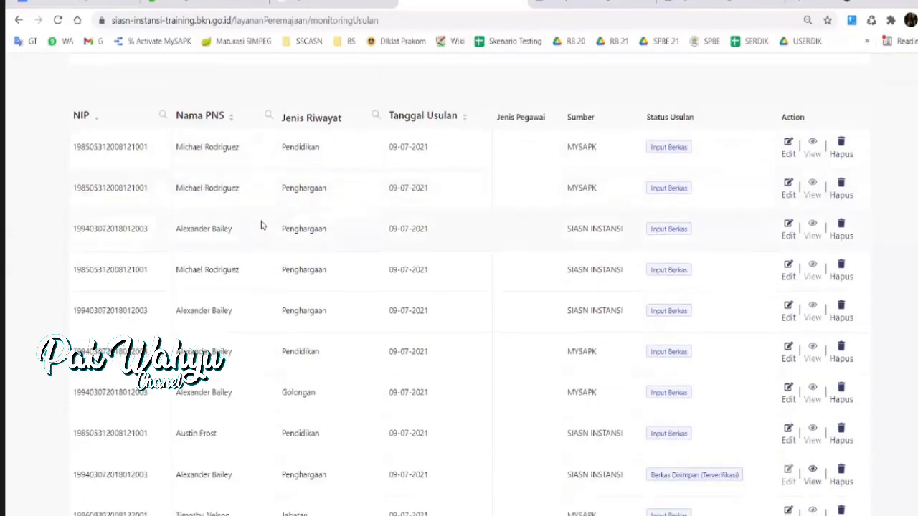
scroll(360, 236, "up", 2)
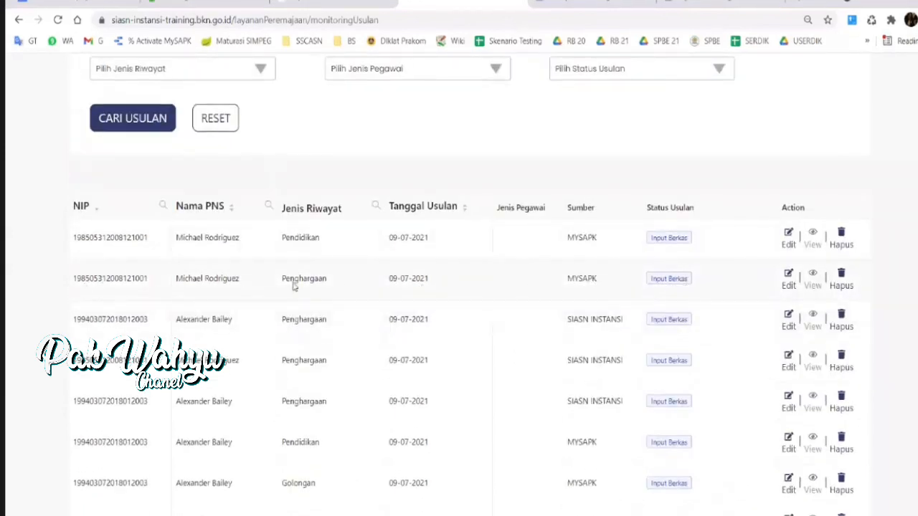
left_click_drag(348, 278, 431, 280)
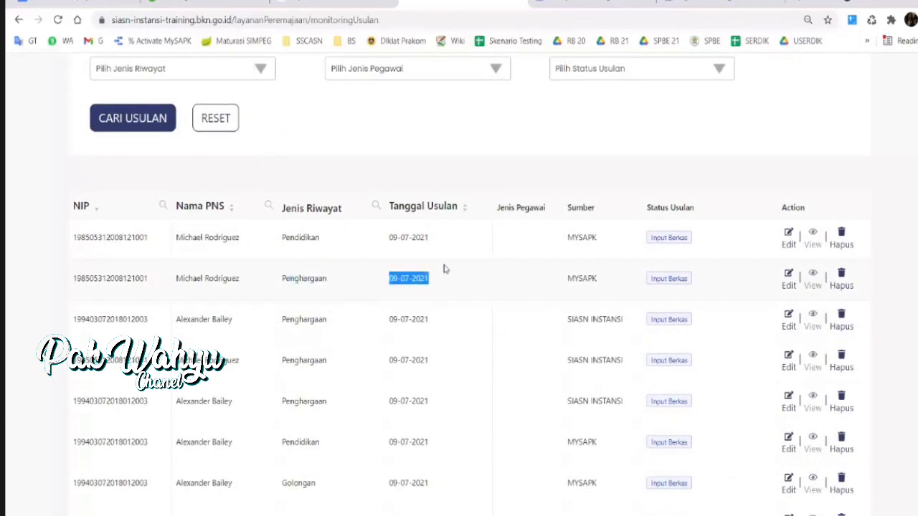
scroll(619, 283, "down", 1)
double_click(582, 266)
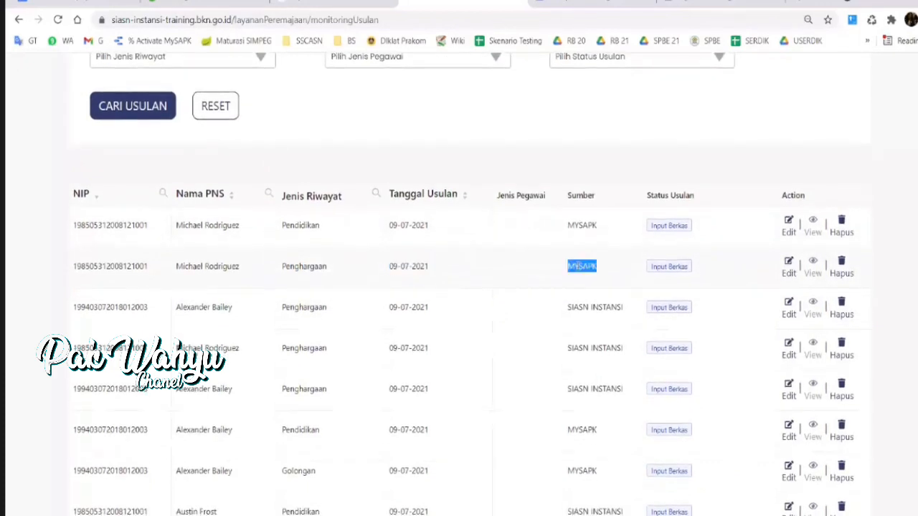
left_click(608, 267)
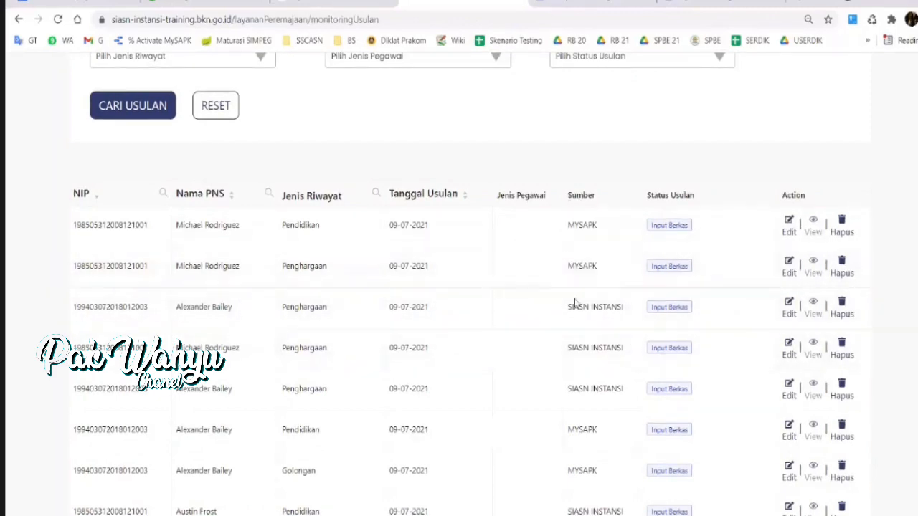
double_click(577, 264)
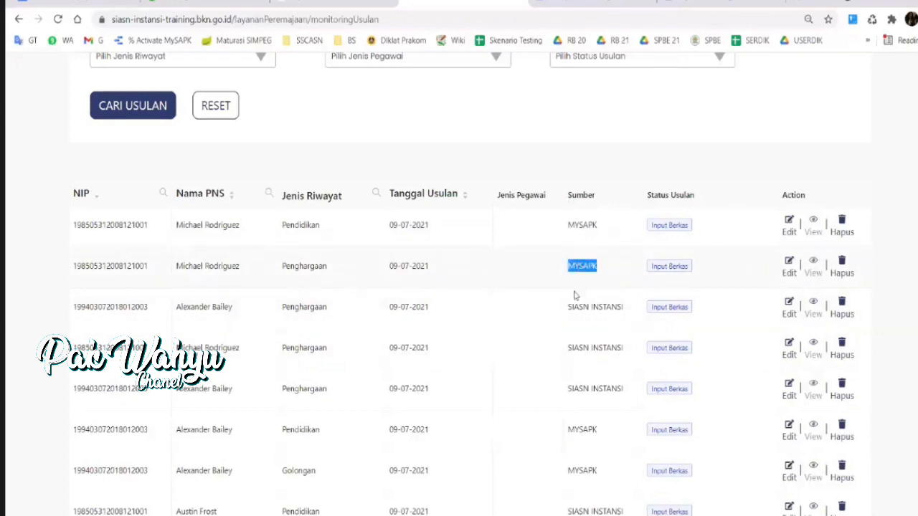
triple_click(549, 311)
- Open the Input Usul page under Layanan Peremajaan to view its employee categories
scroll(42, 82, "up", 3)
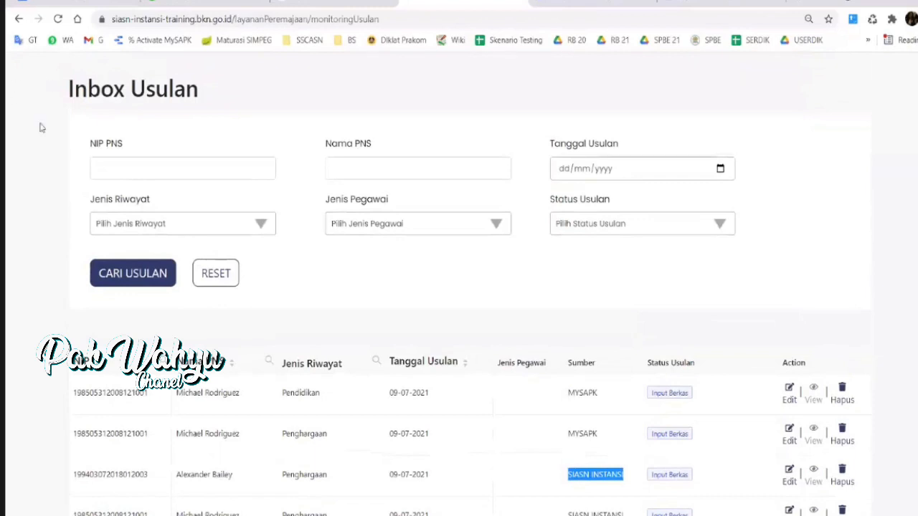
scroll(30, 83, "up", 1)
left_click(30, 83)
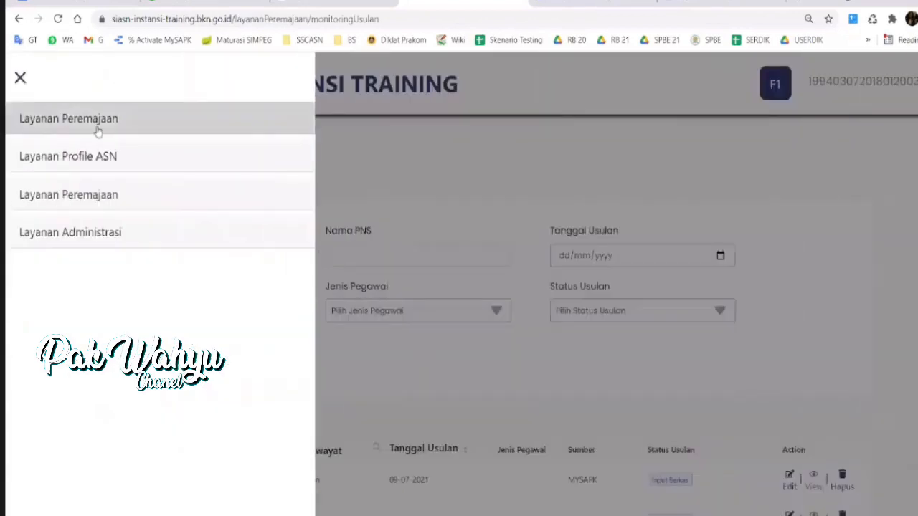
left_click(96, 123)
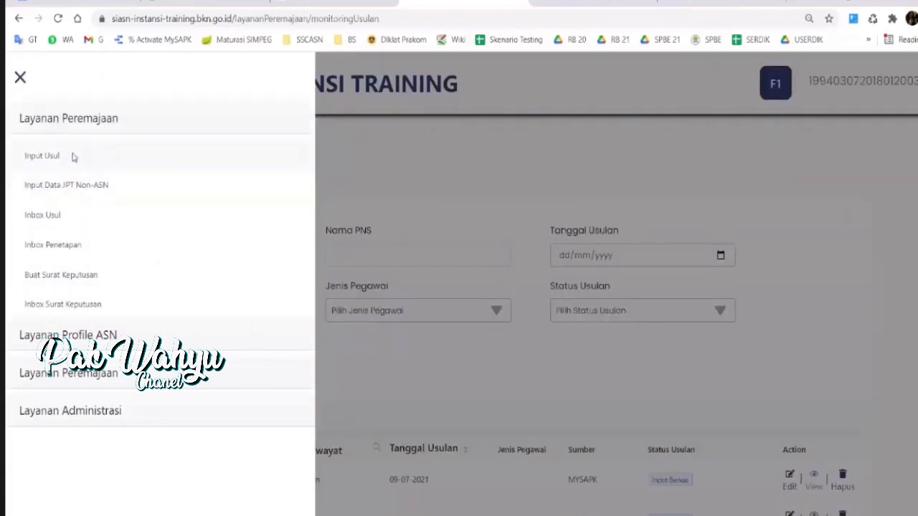
left_click(73, 157)
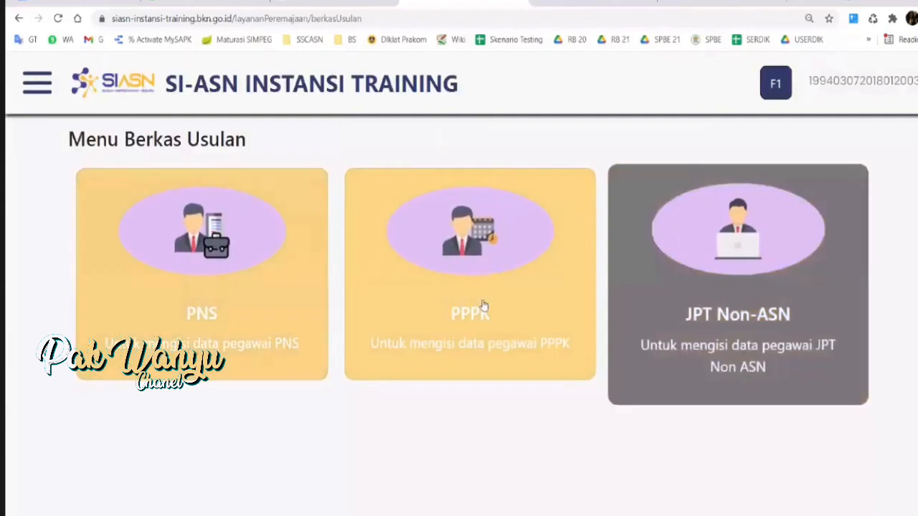
- Return to Inbox Usul under Layanan Peremajaan and check the source and status of the first Pendidikan proposal
left_click(37, 84)
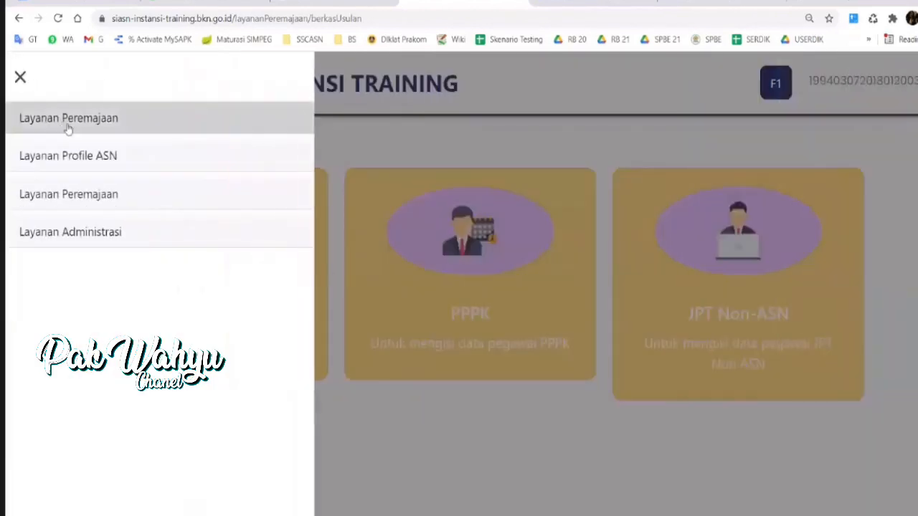
left_click(68, 123)
left_click(66, 219)
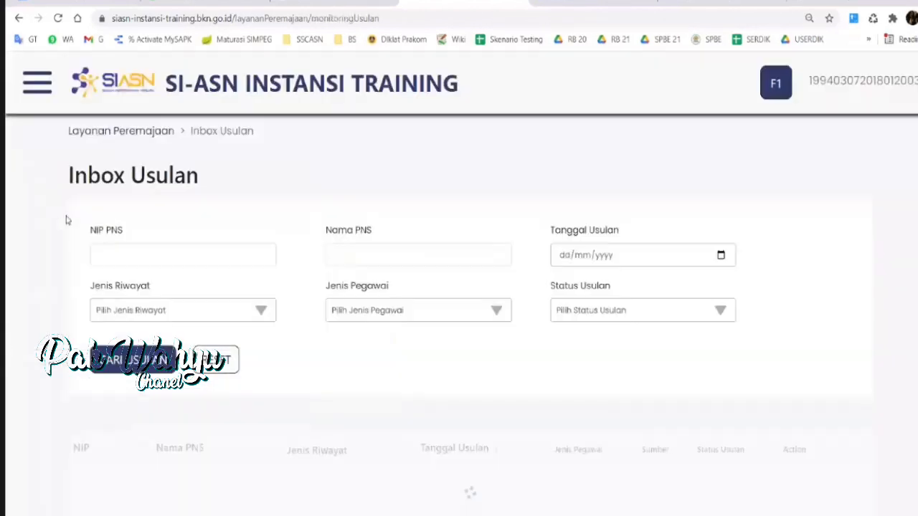
scroll(559, 394, "down", 3)
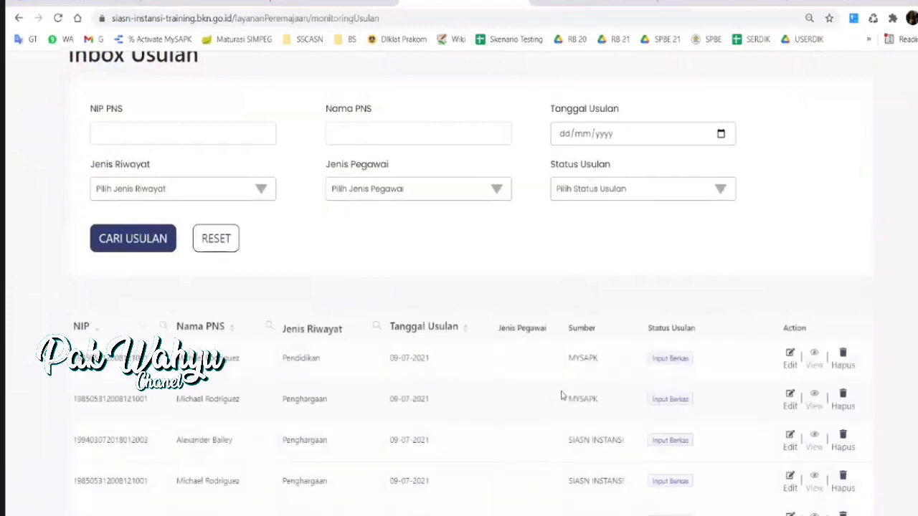
scroll(621, 415, "down", 2)
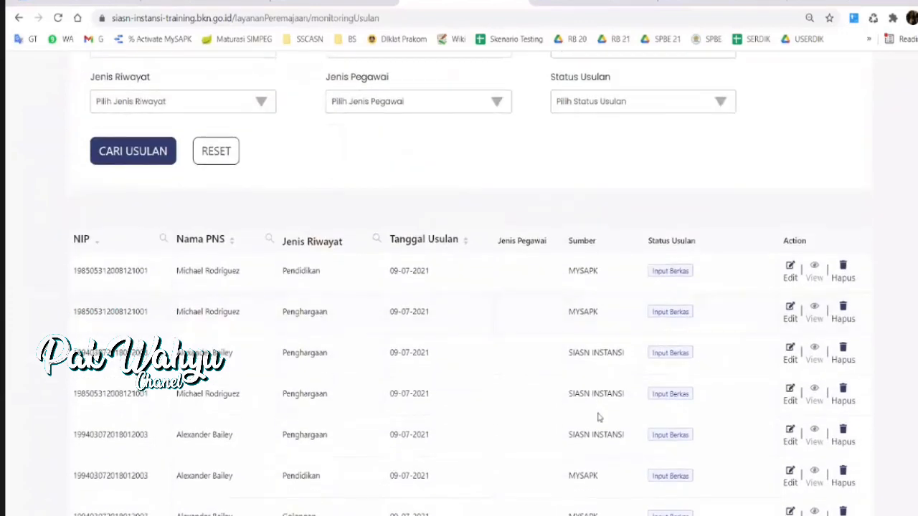
double_click(581, 271)
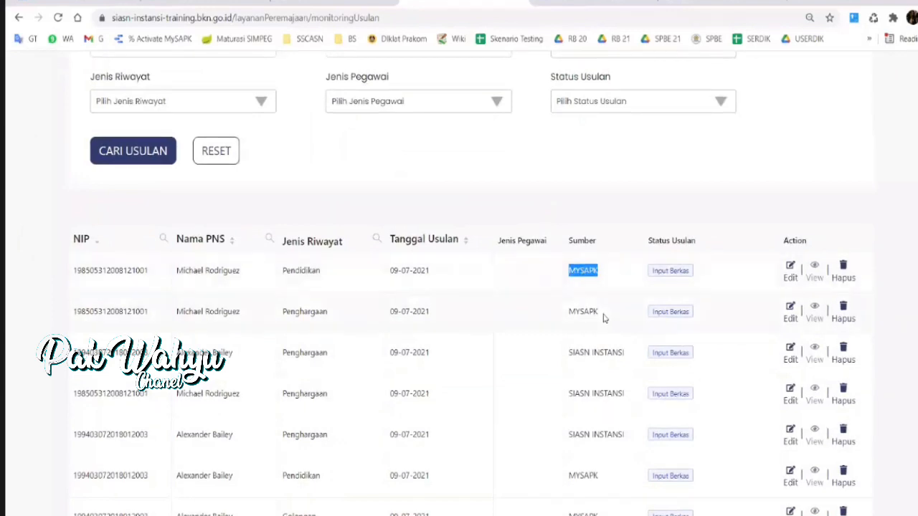
scroll(611, 311, "down", 1)
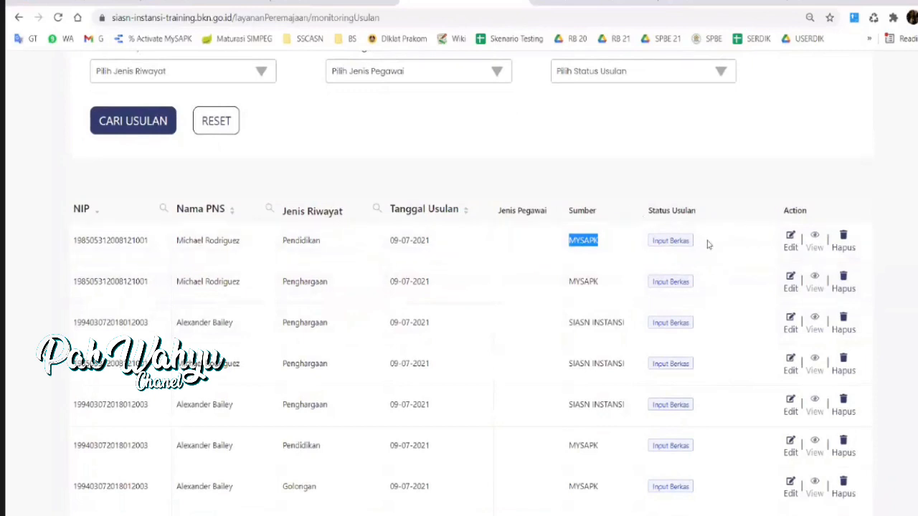
left_click_drag(687, 241, 626, 244)
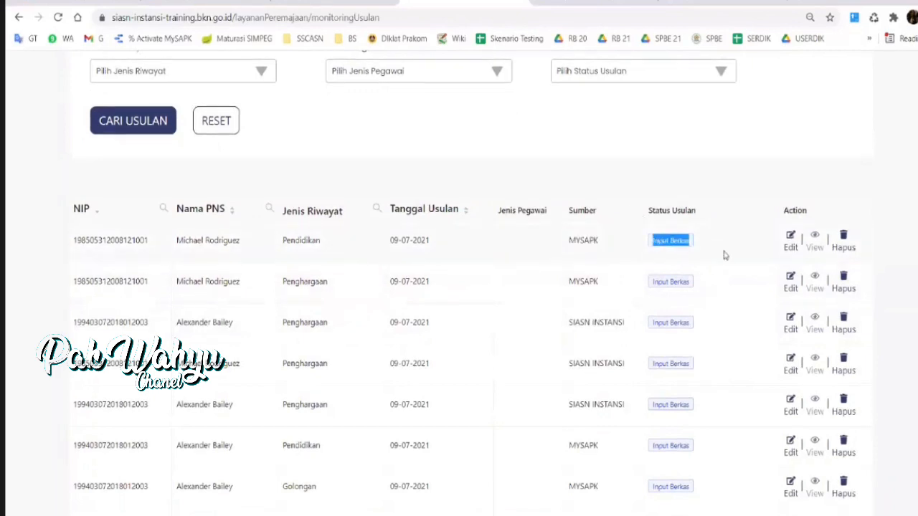
scroll(746, 262, "up", 1)
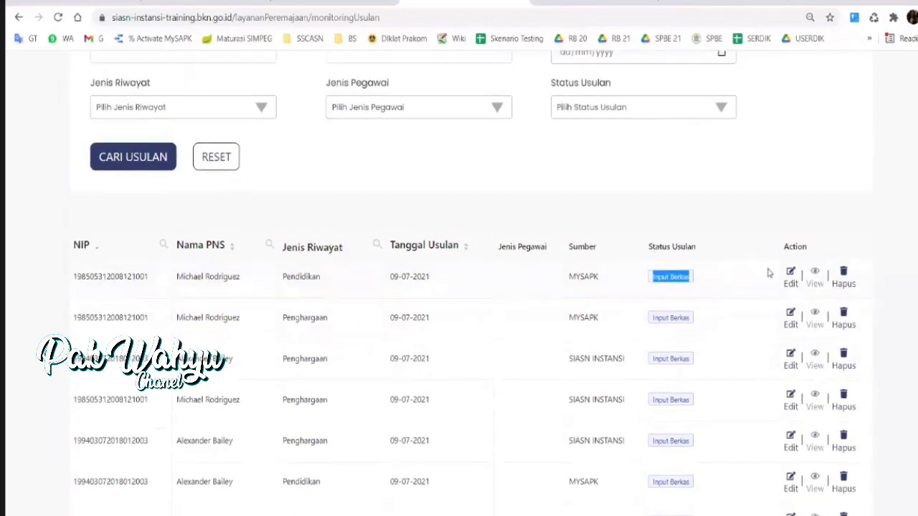
- Open the second listed proposal, a Penghargaan from MYSAPK, for editing and review its award data and supporting document
left_click(790, 316)
scroll(529, 346, "down", 1)
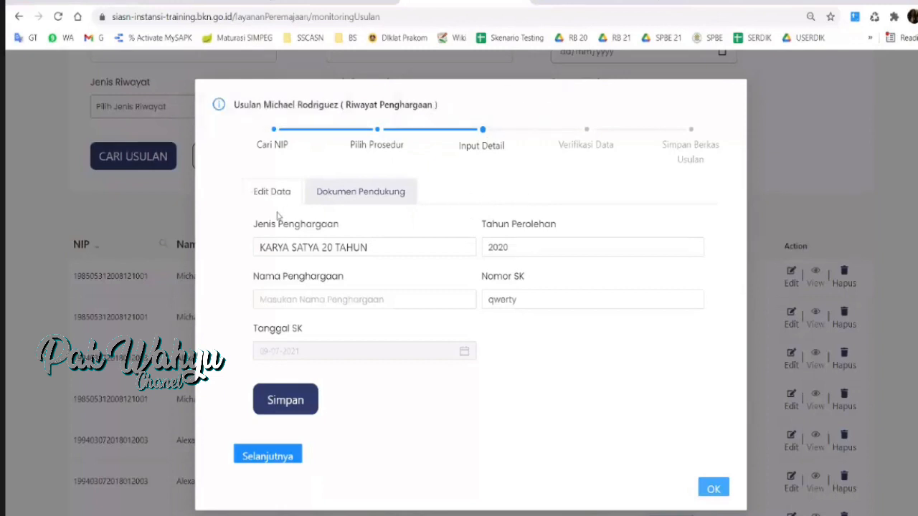
left_click(385, 248)
left_click(383, 246)
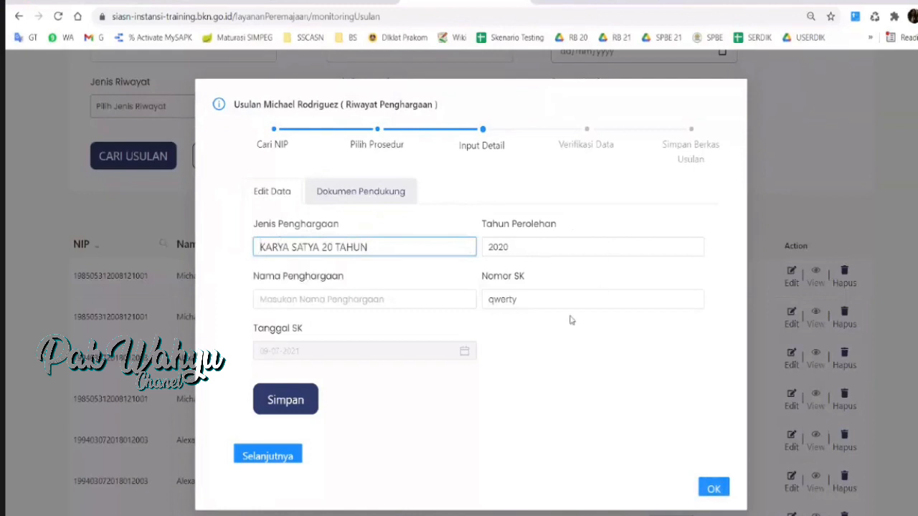
left_click(332, 198)
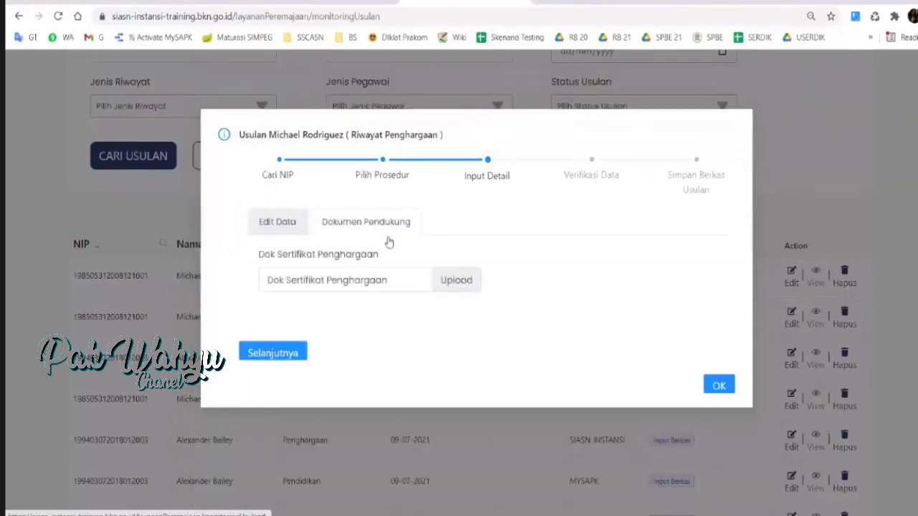
- Go back to the proposal's award data and advance it through Verifikasi Data to the Simpan Berkas Usulan stage
left_click(285, 226)
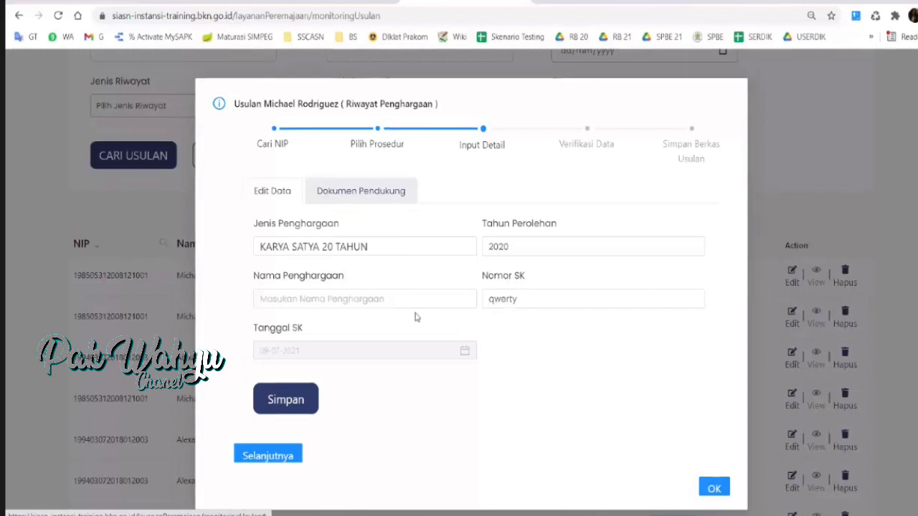
left_click(287, 456)
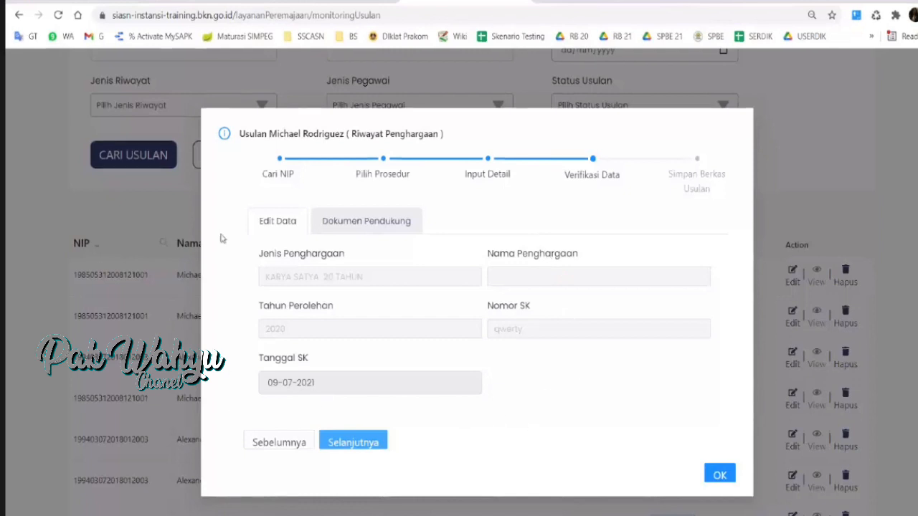
left_click(356, 443)
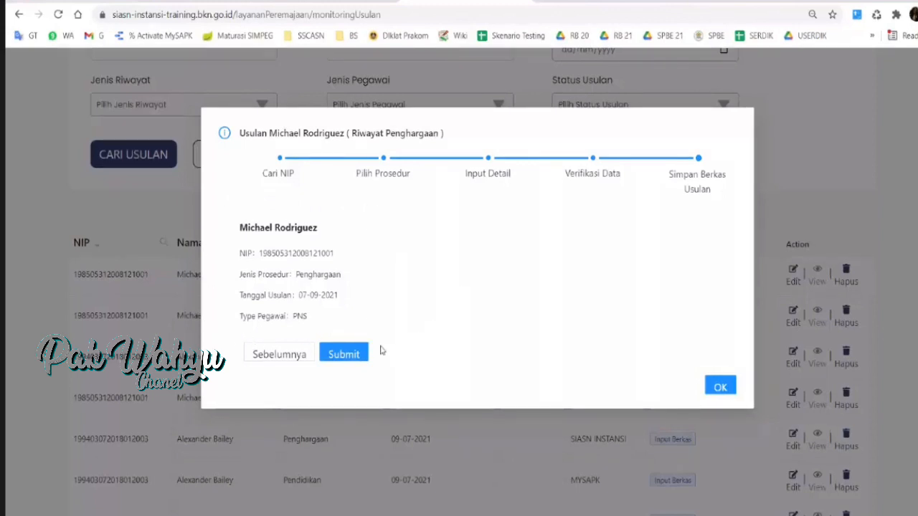
- Submit the Penghargaan proposal from the Simpan Berkas Usulan stage and look over the inbox list
left_click(347, 354)
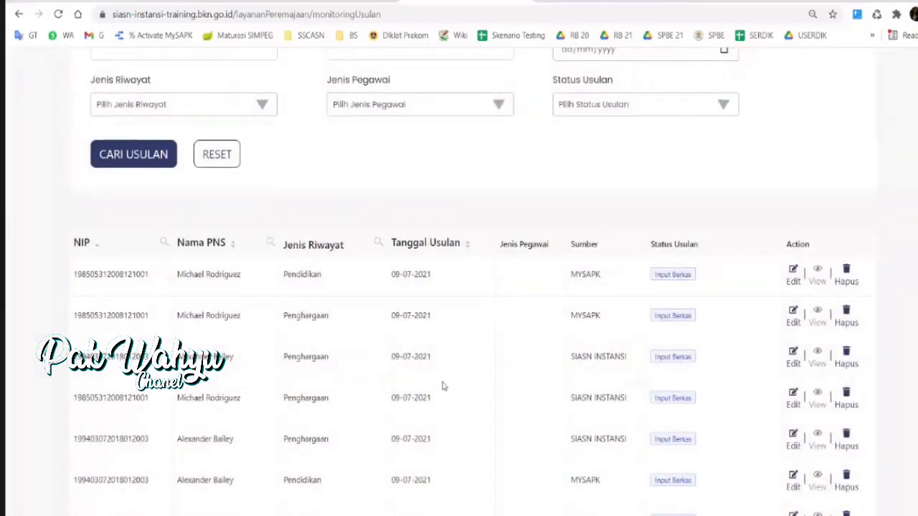
scroll(344, 358, "up", 3)
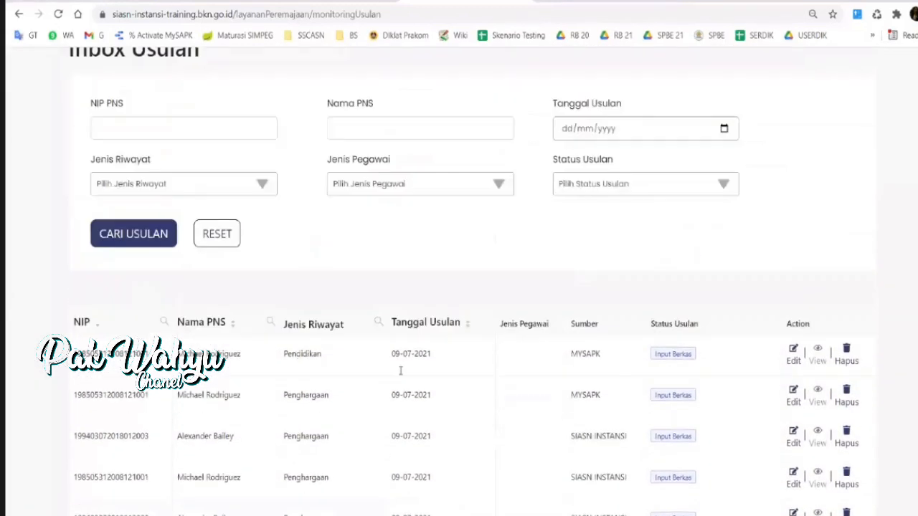
scroll(283, 342, "down", 2)
scroll(262, 264, "up", 3)
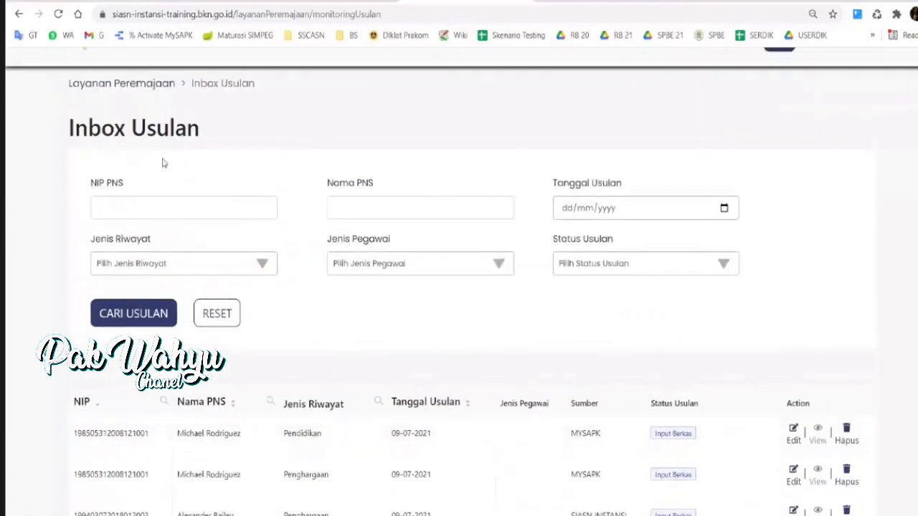
- Open the Teken Usul page under Layanan Peremajaan and go to its list of proposals
left_click(37, 80)
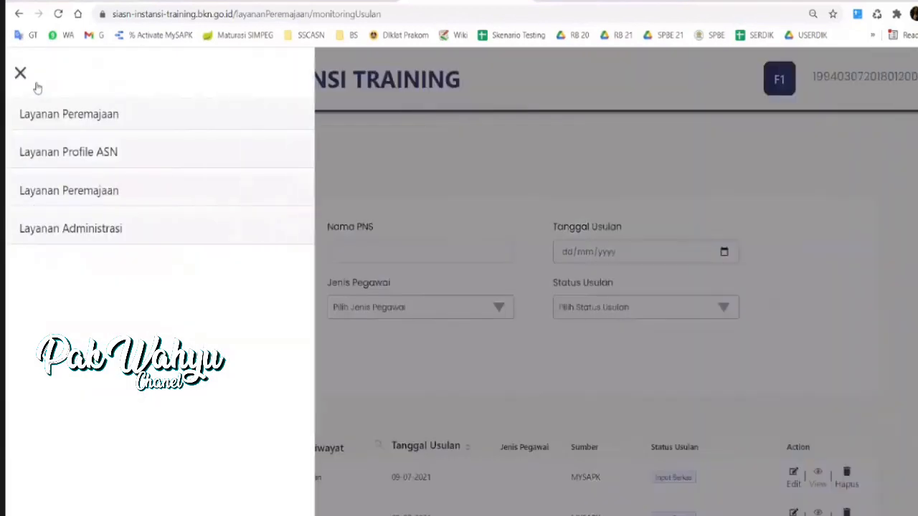
left_click(72, 190)
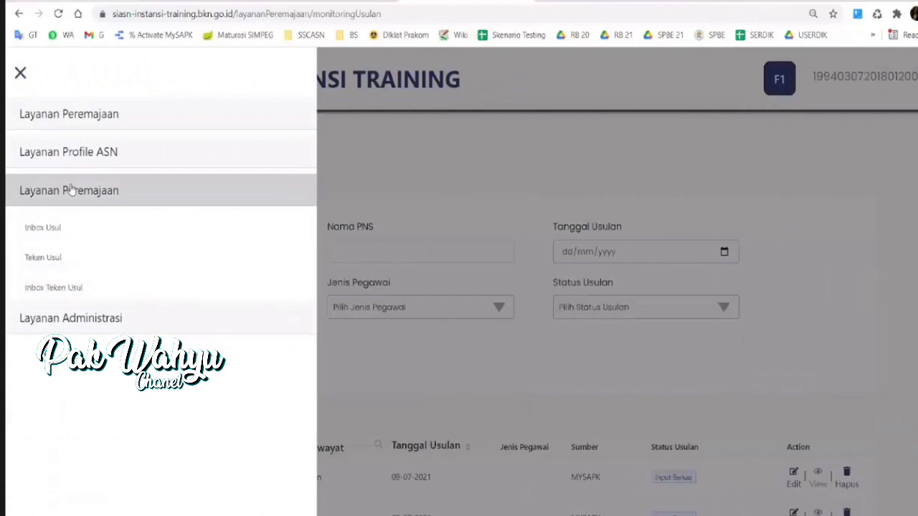
left_click(37, 261)
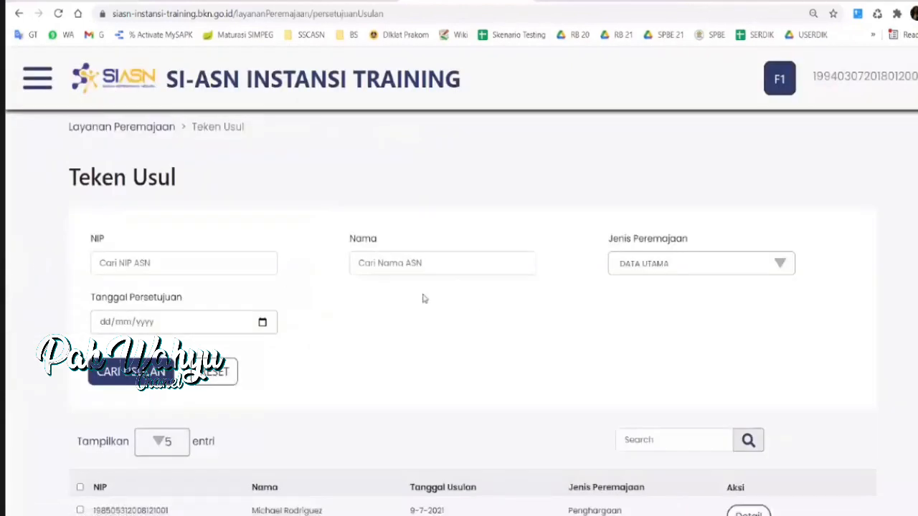
scroll(481, 315, "down", 3)
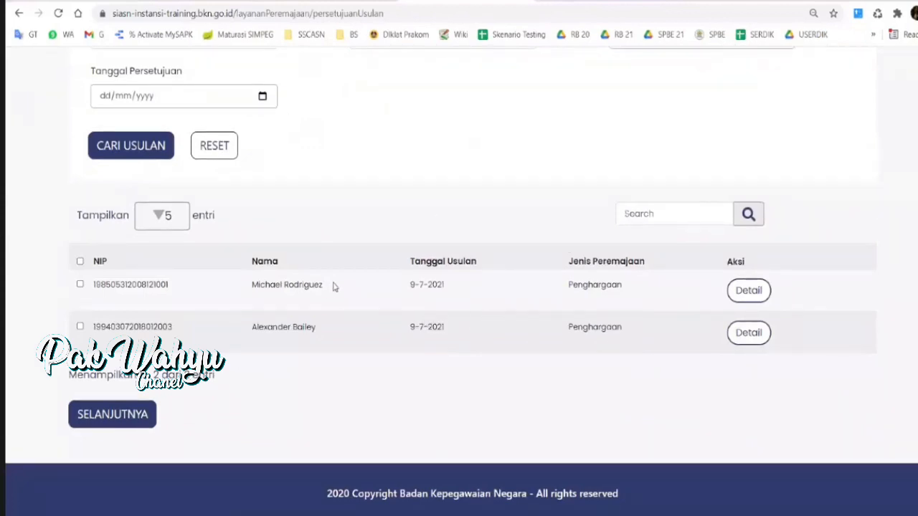
- Check the employee name and NIP of the first Teken Usul proposal, view its details, and close them
left_click_drag(333, 286, 246, 287)
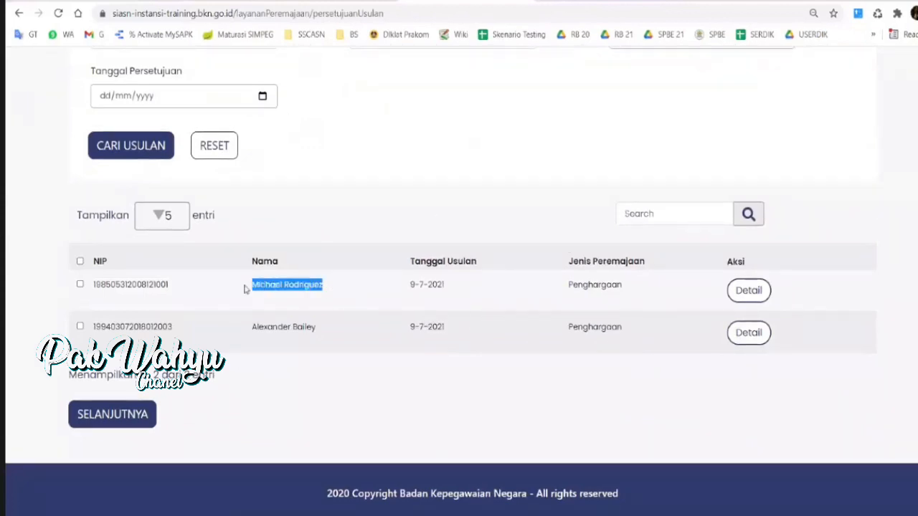
left_click(674, 291)
double_click(103, 285)
left_click(264, 298)
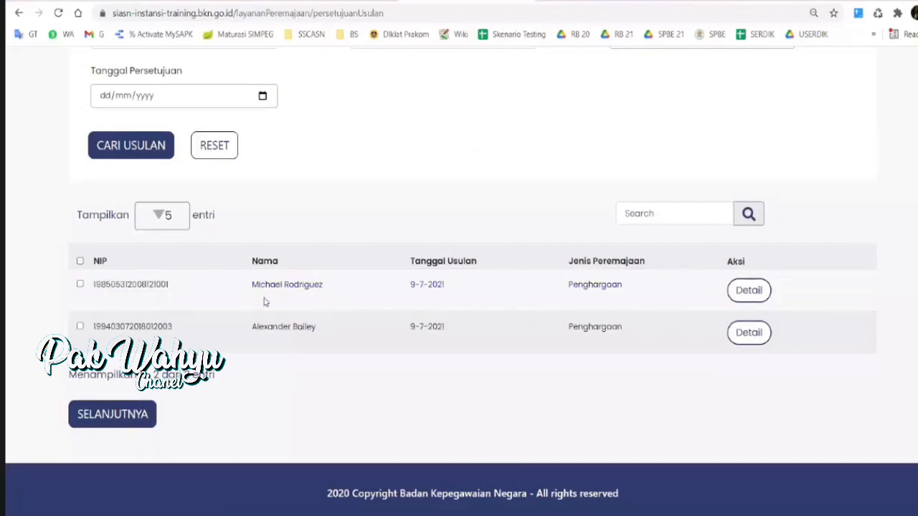
left_click(748, 298)
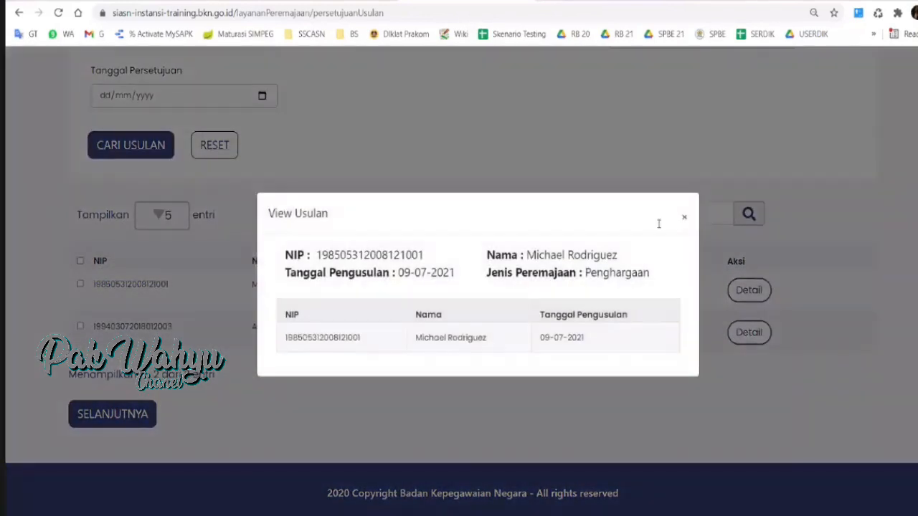
left_click(685, 216)
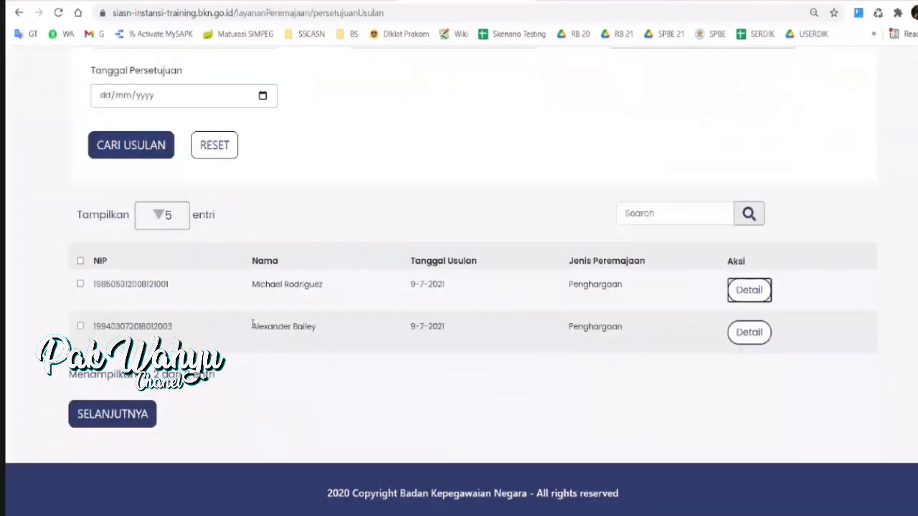
- Select only the first Penghargaan proposal in the Teken Usul list and continue to the approval stage
left_click(80, 284)
left_click(79, 326)
left_click(80, 261)
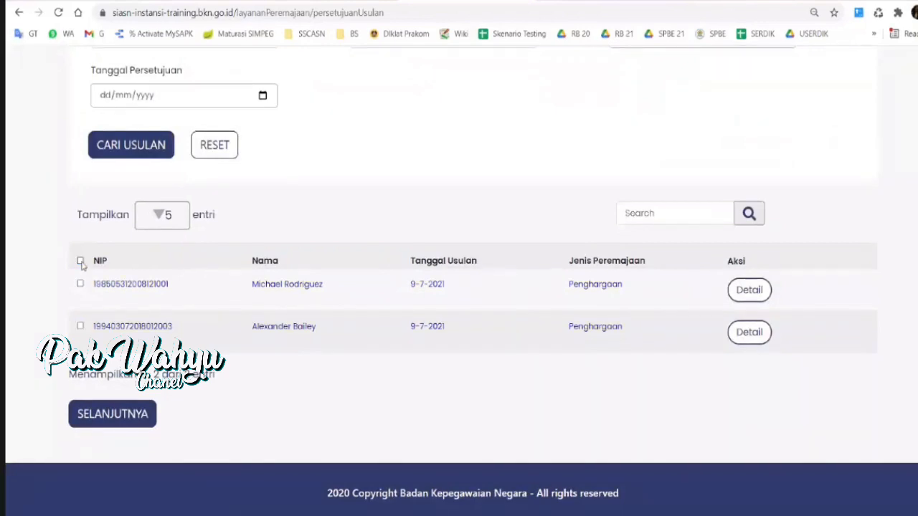
left_click(80, 284)
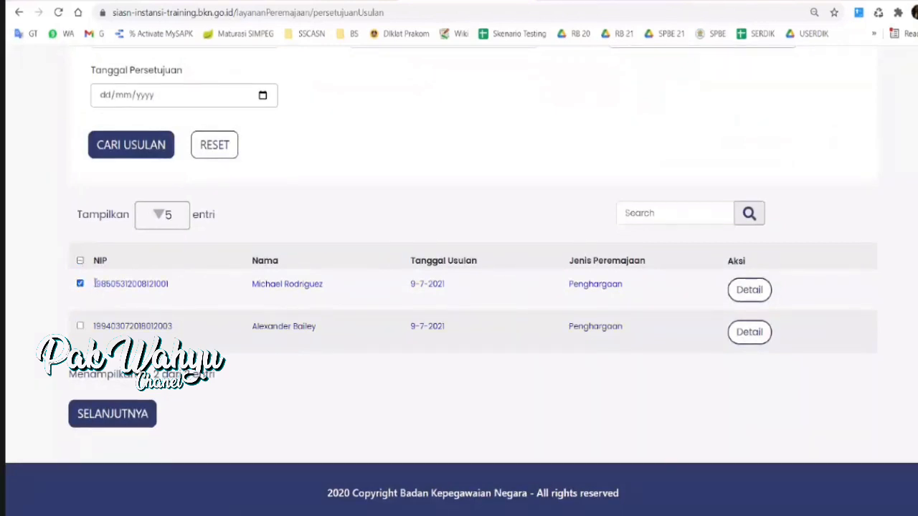
left_click(81, 262)
left_click(80, 262)
left_click(81, 284)
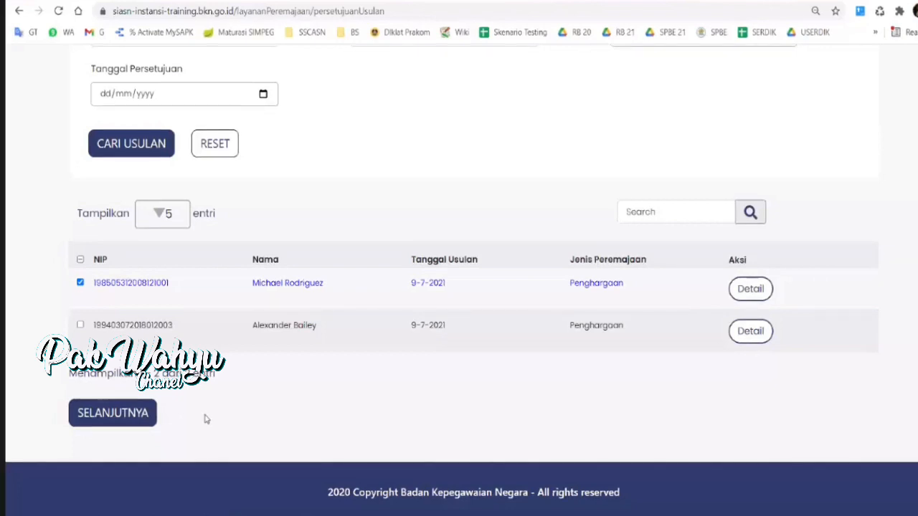
scroll(205, 420, "up", 3)
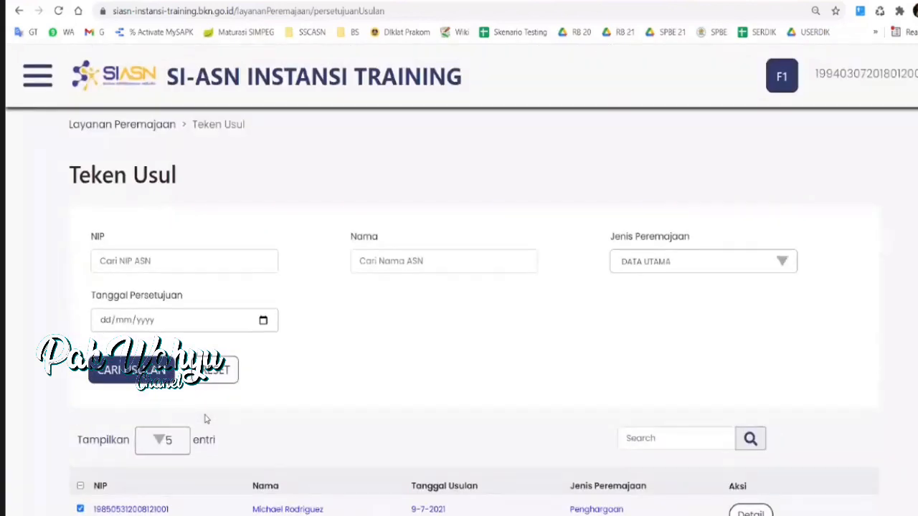
scroll(204, 420, "down", 3)
left_click(121, 407)
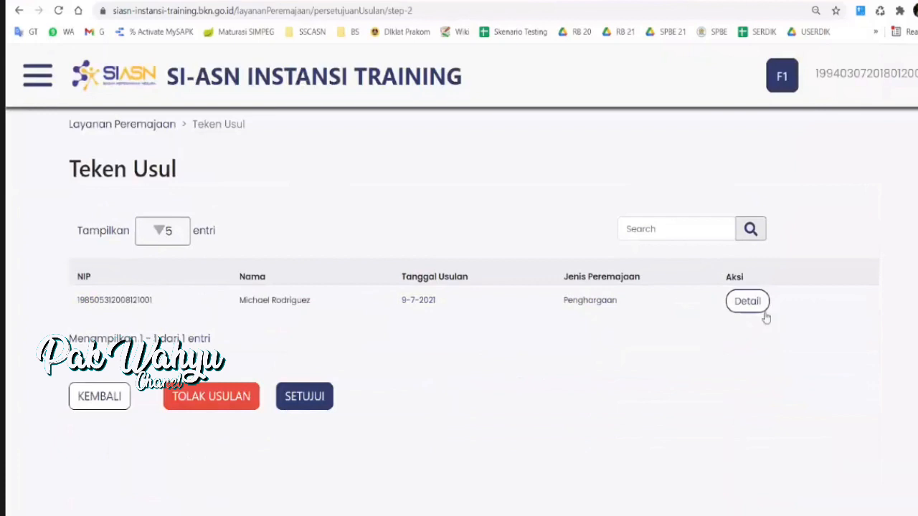
- View the selected proposal's details at the approval stage and close them without approving or rejecting it
left_click(749, 302)
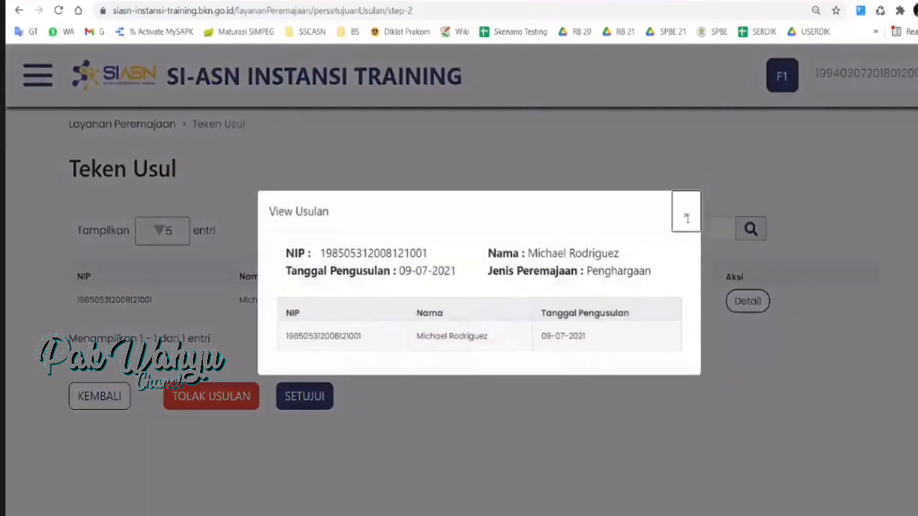
left_click(686, 205)
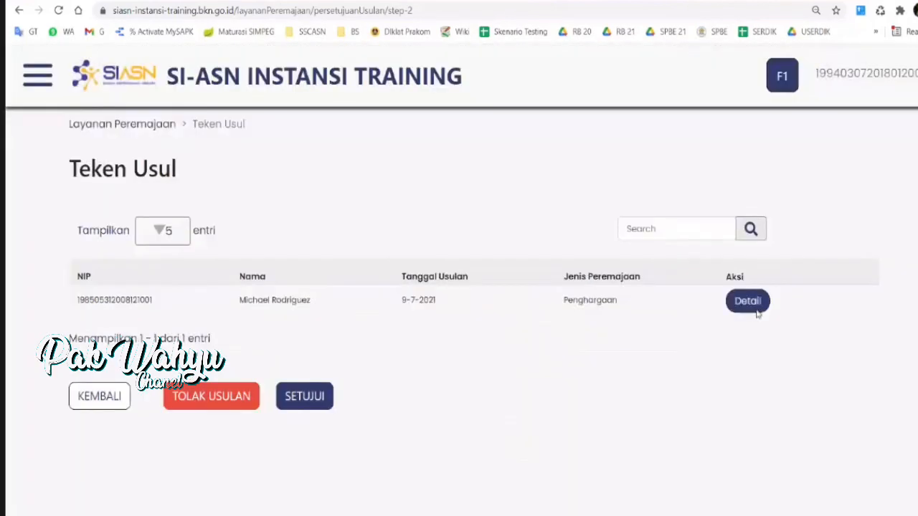
left_click(756, 308)
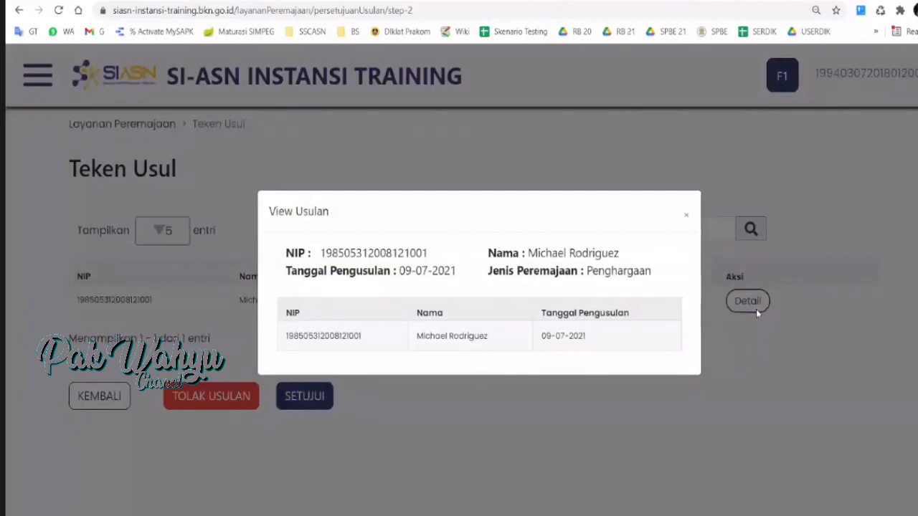
left_click(687, 217)
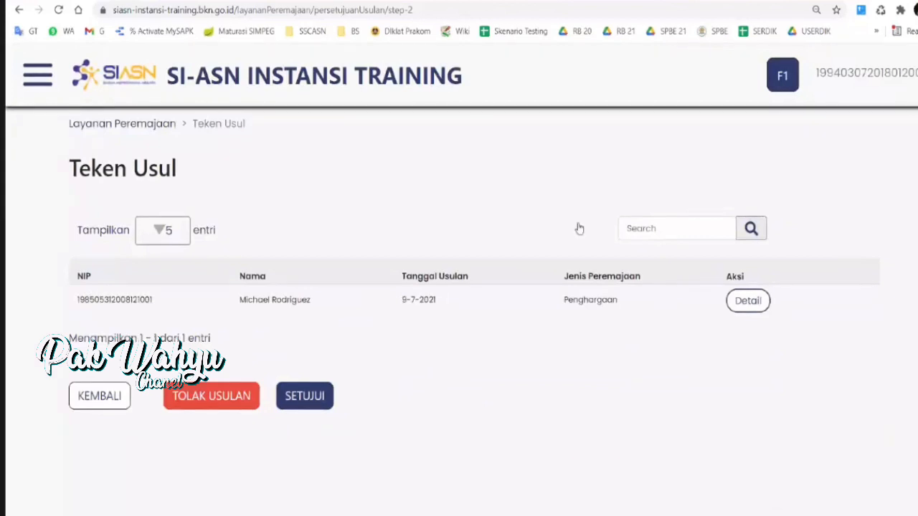
- Return to Inbox Usul under Layanan Peremajaan and check the status of the submitted Penghargaan proposal
left_click(37, 74)
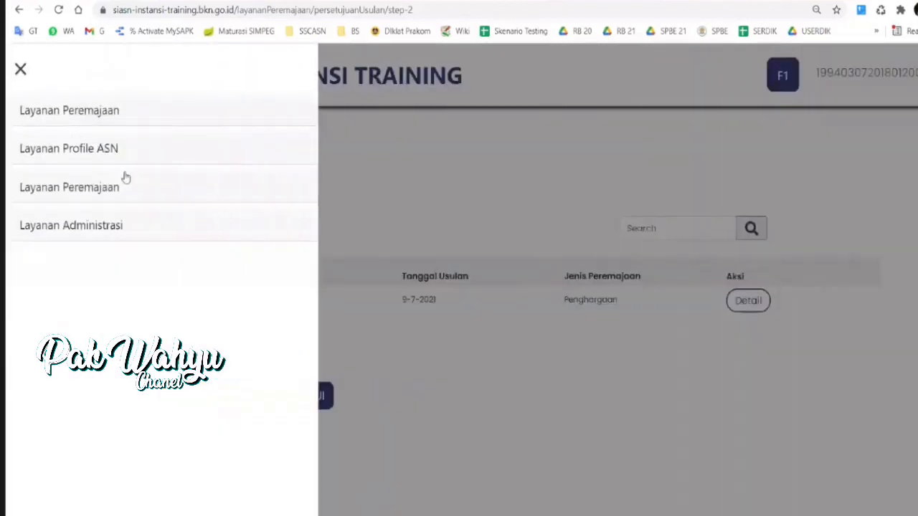
left_click(69, 111)
left_click(55, 207)
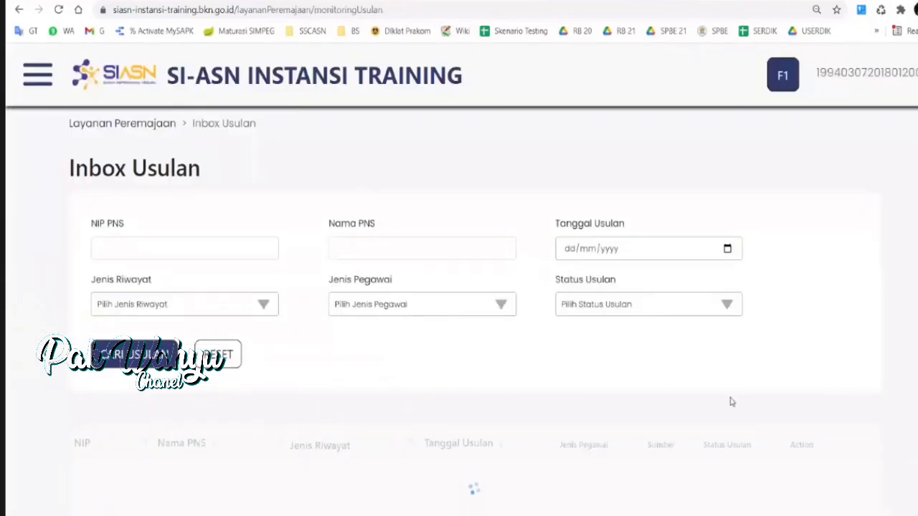
scroll(729, 399, "down", 2)
scroll(732, 398, "down", 1)
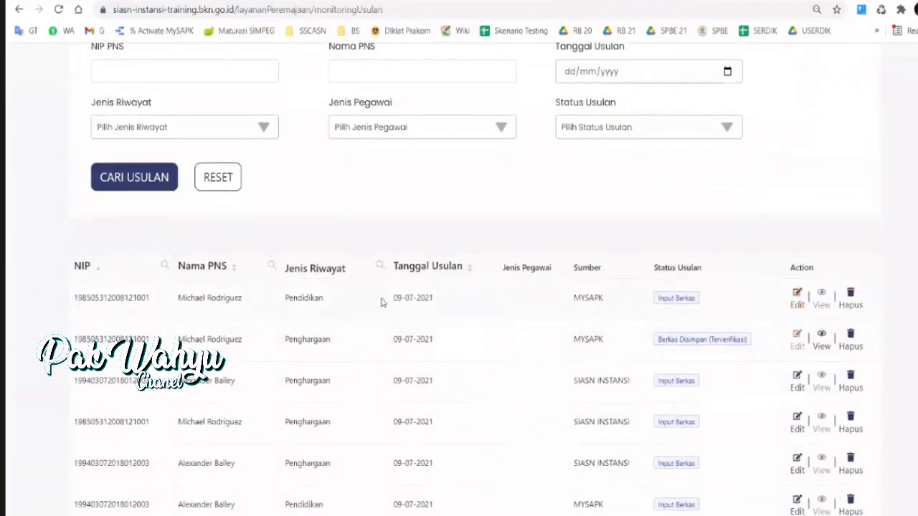
- Open the first Pendidikan proposal for editing, look through its education data, and close it
left_click(796, 298)
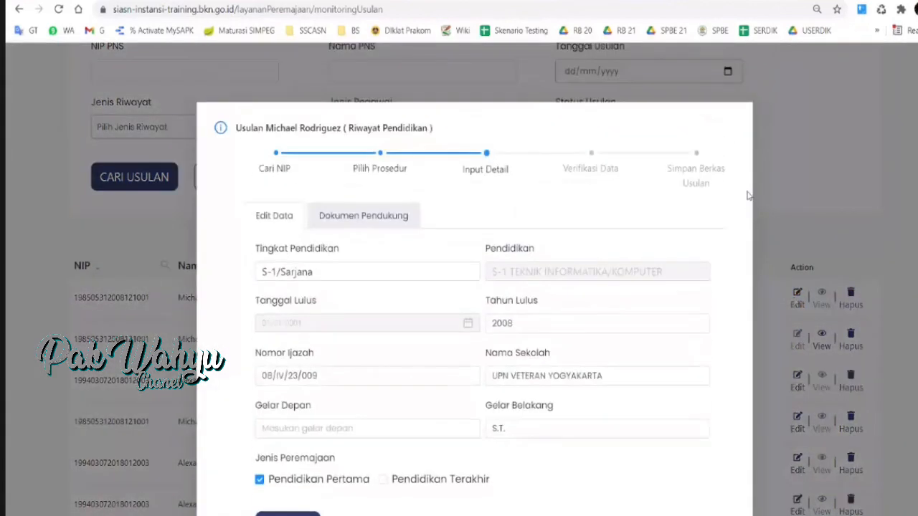
scroll(767, 496, "down", 2)
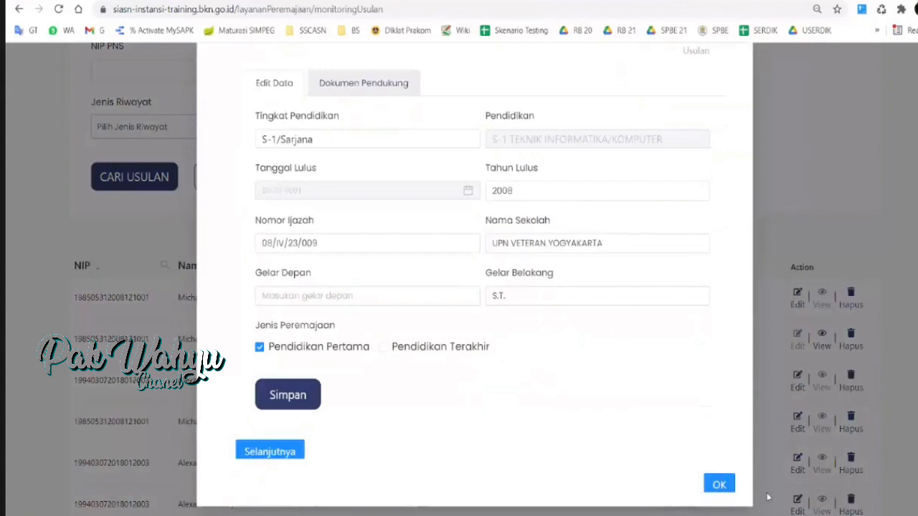
left_click(721, 486)
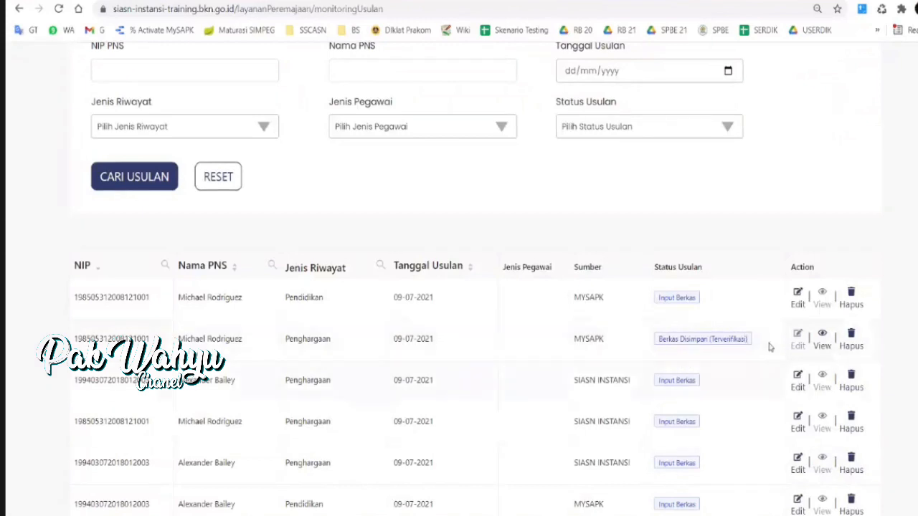
- Try to edit and view the submitted Penghargaan proposal in the second row, and dismiss its dialog
left_click(801, 345)
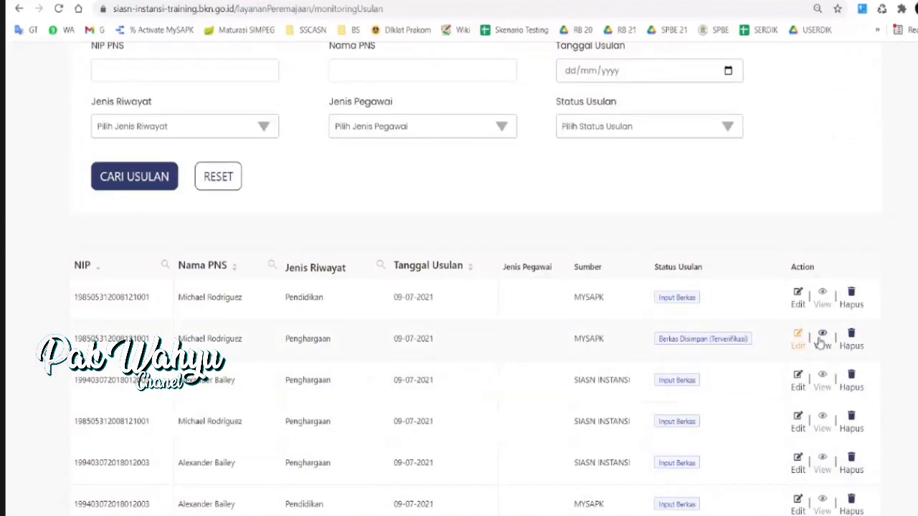
left_click(821, 341)
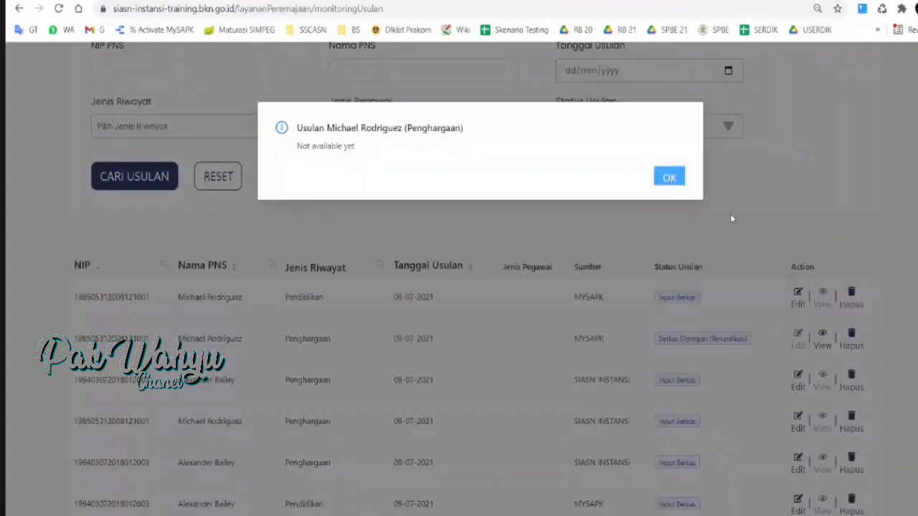
key("Return")
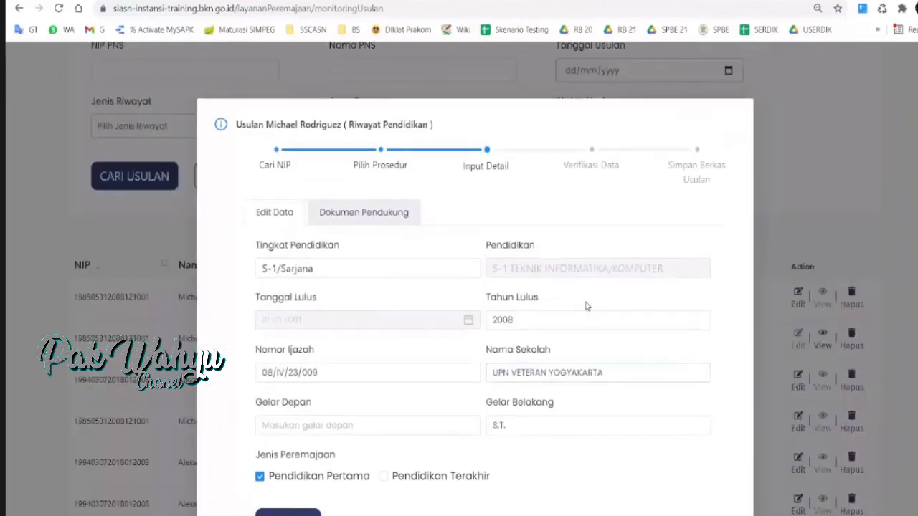
- Review the Pendidikan proposal's education data and required supporting documents, and return to its Edit Data form
scroll(586, 306, "down", 3)
scroll(586, 306, "up", 1)
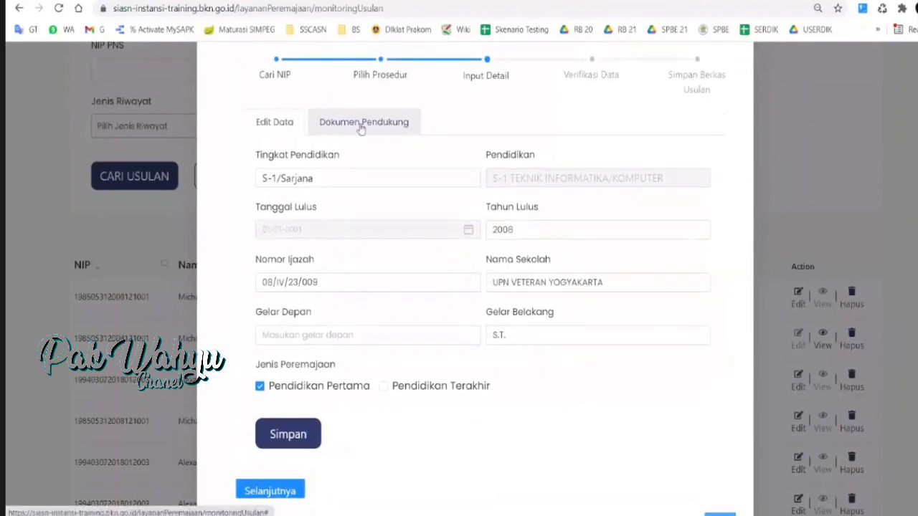
left_click(357, 123)
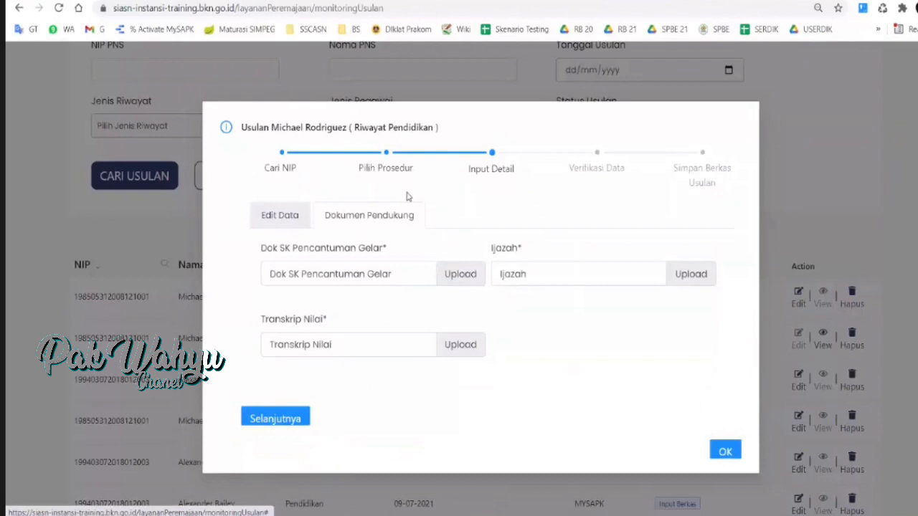
left_click(300, 216)
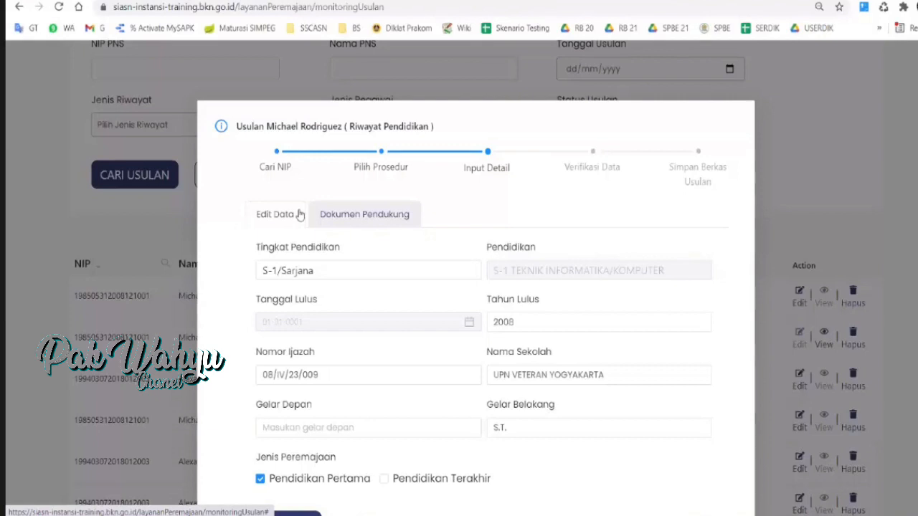
- Test editing the Pendidikan proposal's Nomor Ijazah, Tahun Lulus and Gelar Belakang fields, keeping Tahun Lulus at 2008
left_click(371, 381)
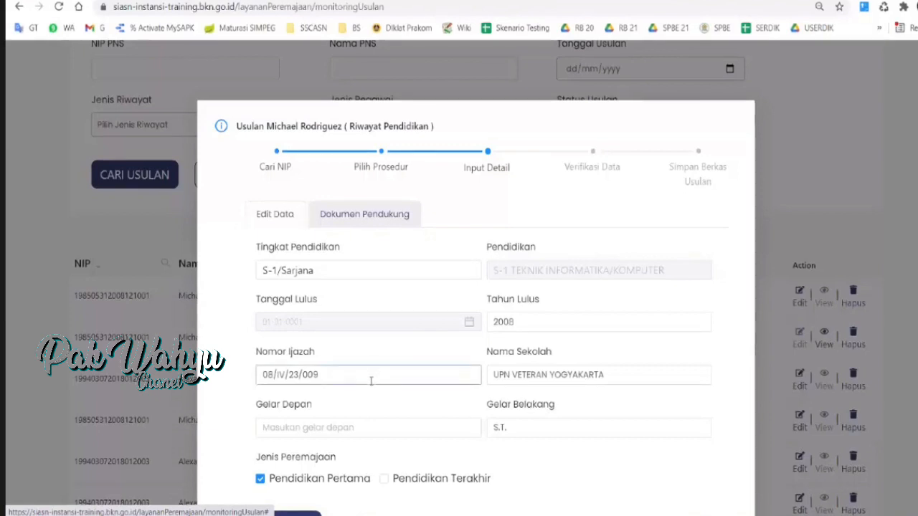
scroll(371, 383, "down", 2)
scroll(371, 384, "up", 2)
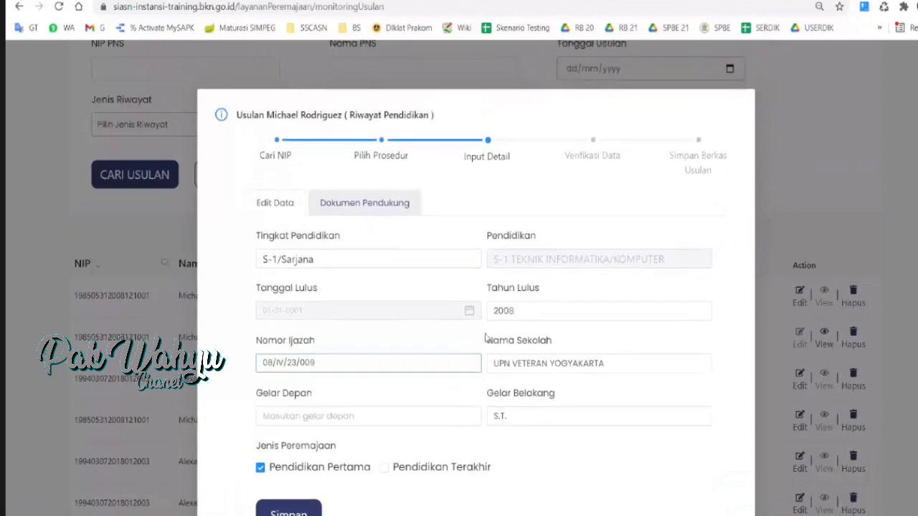
left_click(525, 312)
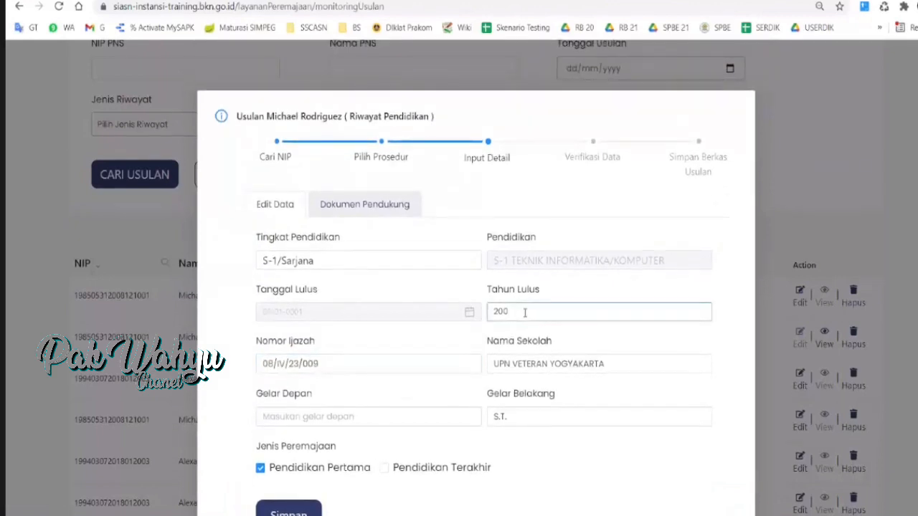
left_click(534, 418)
scroll(532, 418, "down", 1)
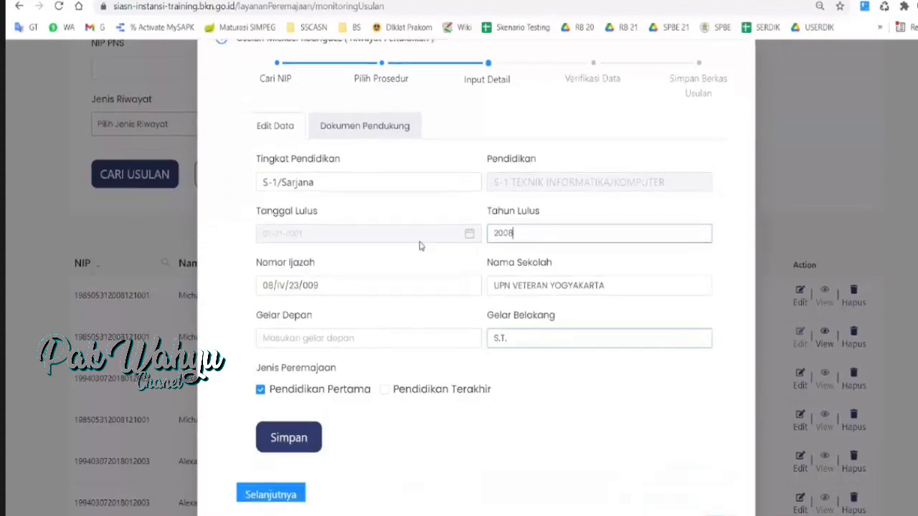
scroll(421, 246, "up", 1)
- Check the required supporting documents, advance the Pendidikan proposal to Verifikasi Data, and review its data and documents there
left_click(370, 213)
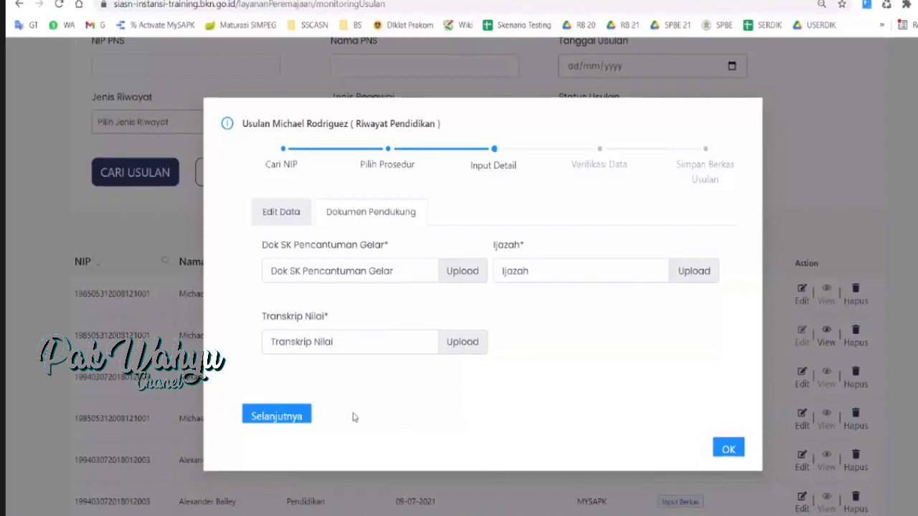
left_click(279, 417)
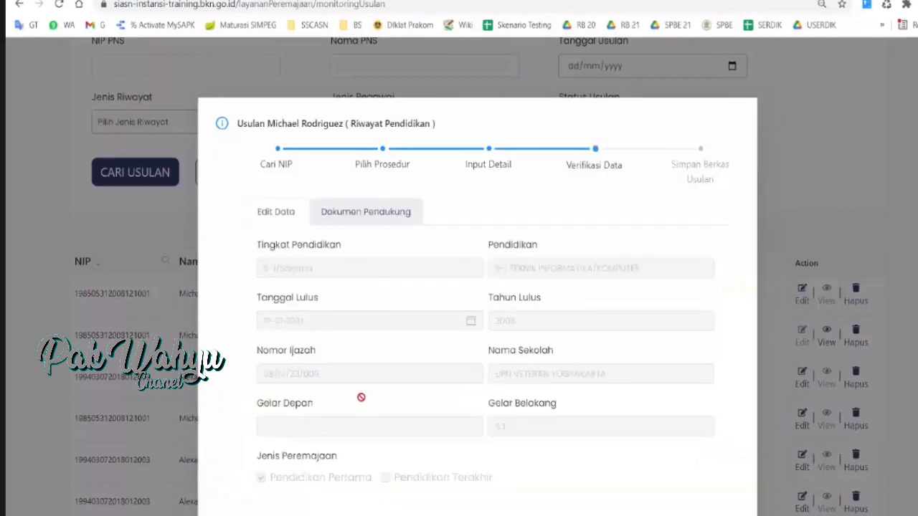
scroll(361, 397, "down", 2)
left_click(349, 134)
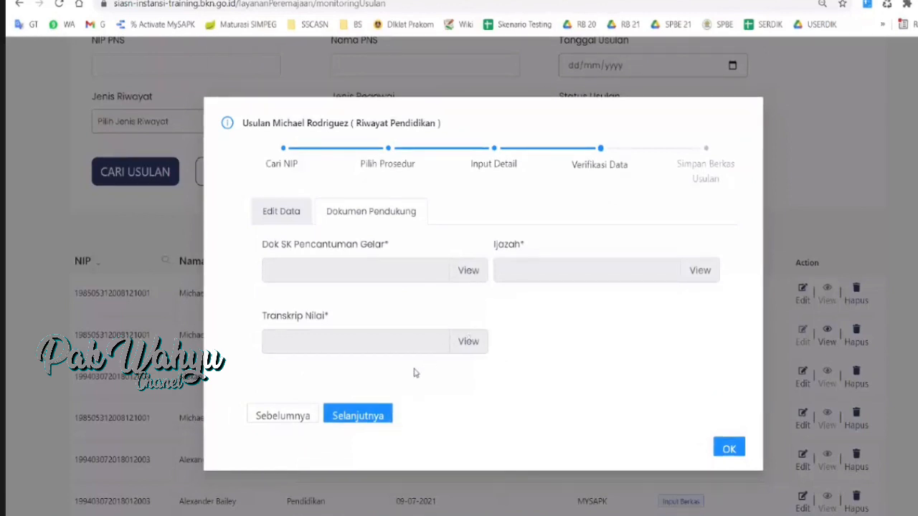
- Step past Verifikasi Data and back, recheck the proposal's education data and supporting documents, and close the proposal
left_click(369, 414)
left_click(272, 347)
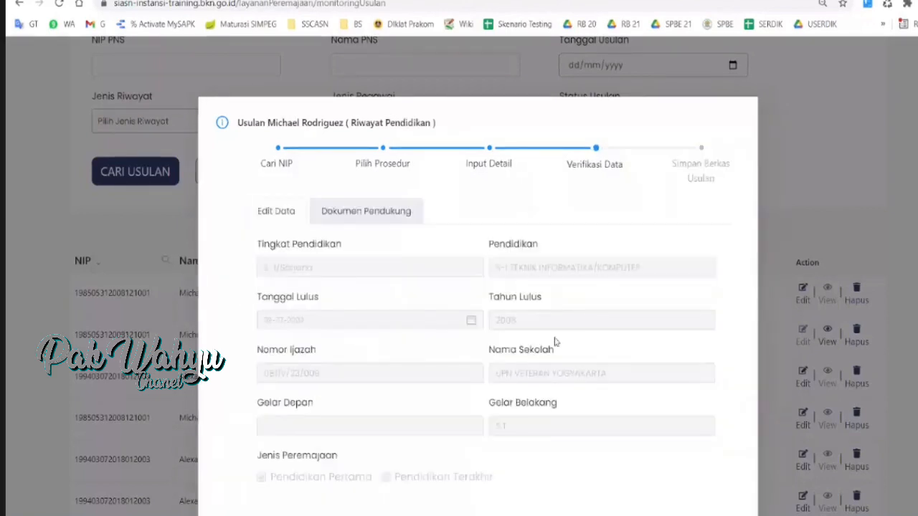
scroll(553, 339, "down", 2)
scroll(553, 338, "up", 2)
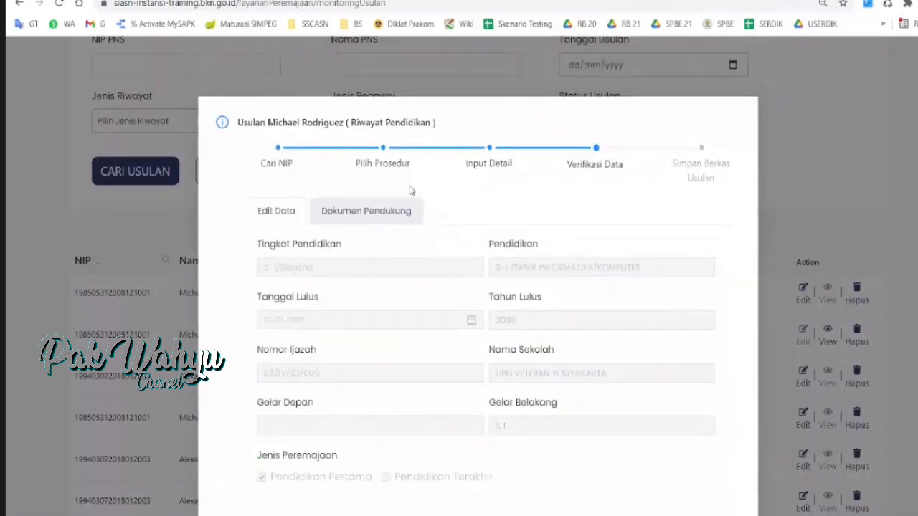
left_click(338, 215)
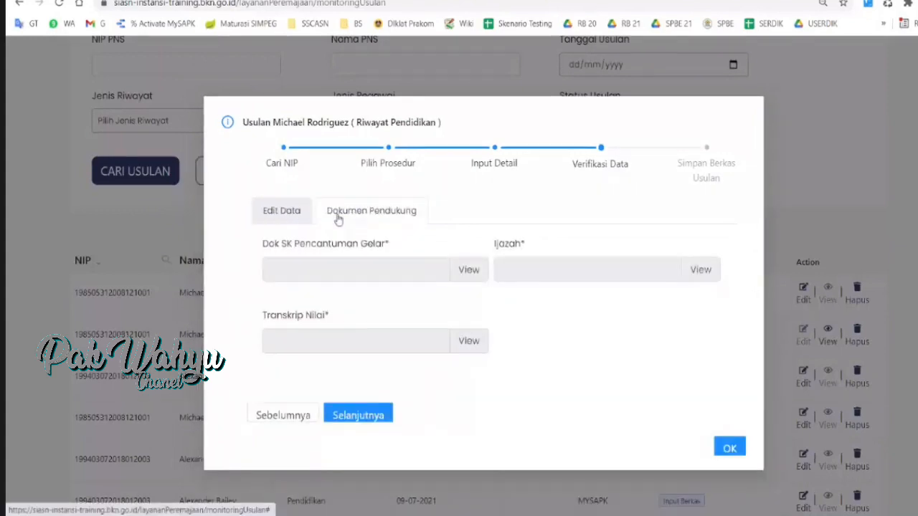
left_click(277, 213)
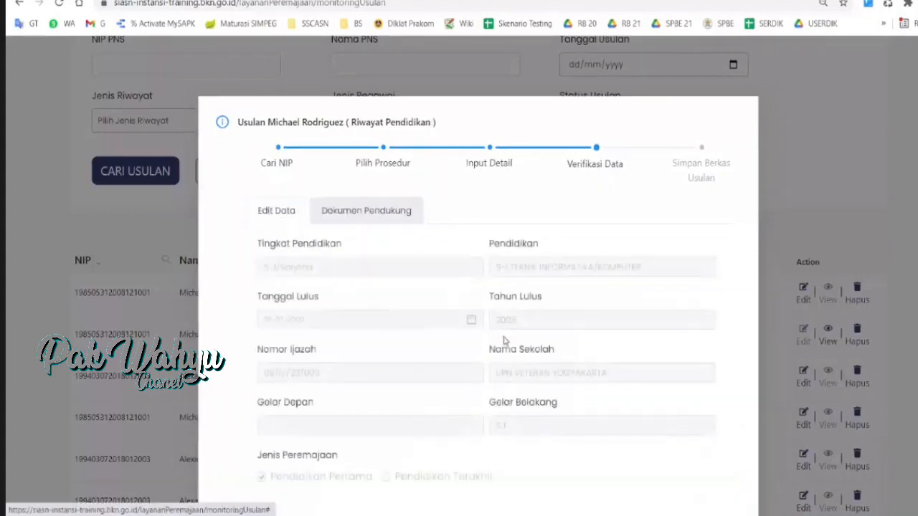
scroll(504, 340, "down", 2)
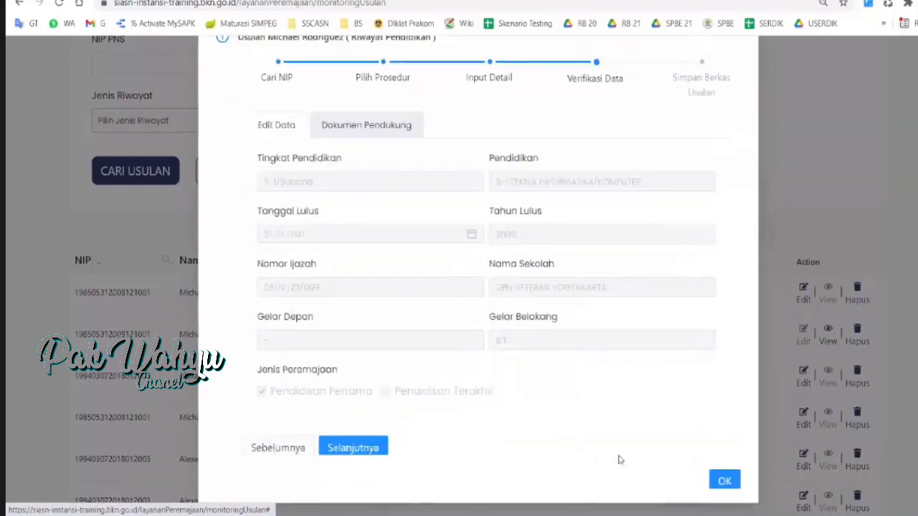
left_click(723, 482)
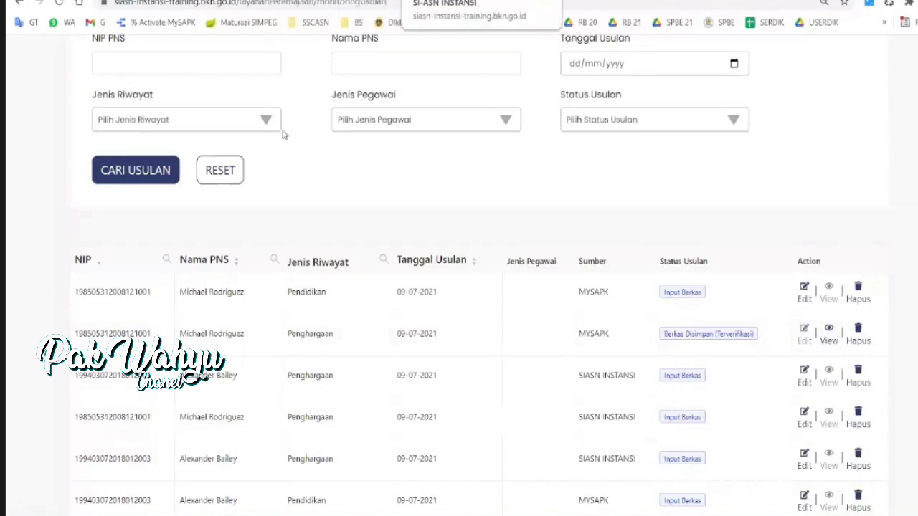
- Open Teken Usul under Layanan Peremajaan and bring up its list of proposals awaiting approval
scroll(184, 96, "up", 3)
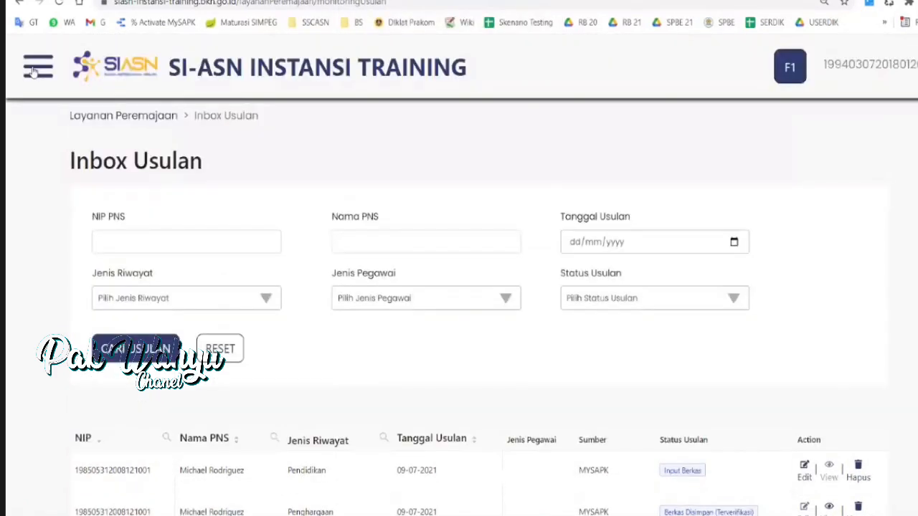
left_click(47, 77)
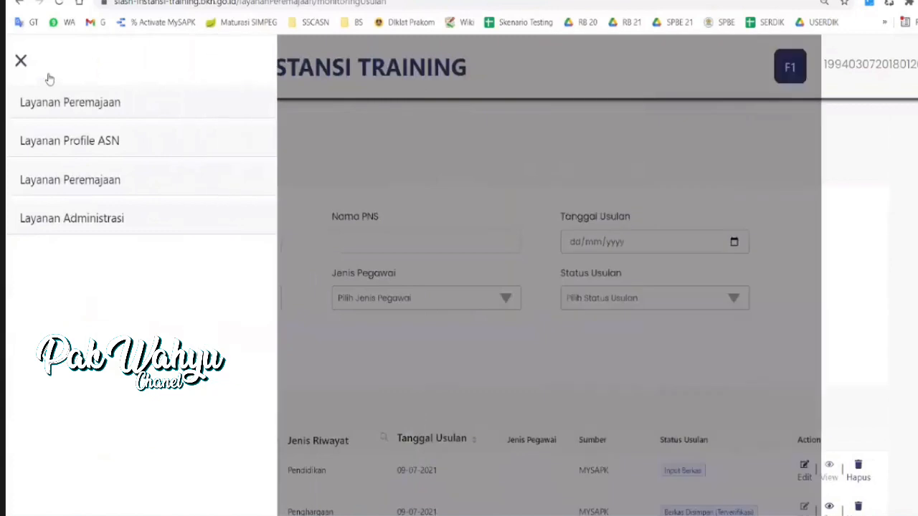
left_click(104, 179)
scroll(322, 266, "down", 1)
scroll(322, 267, "down", 1)
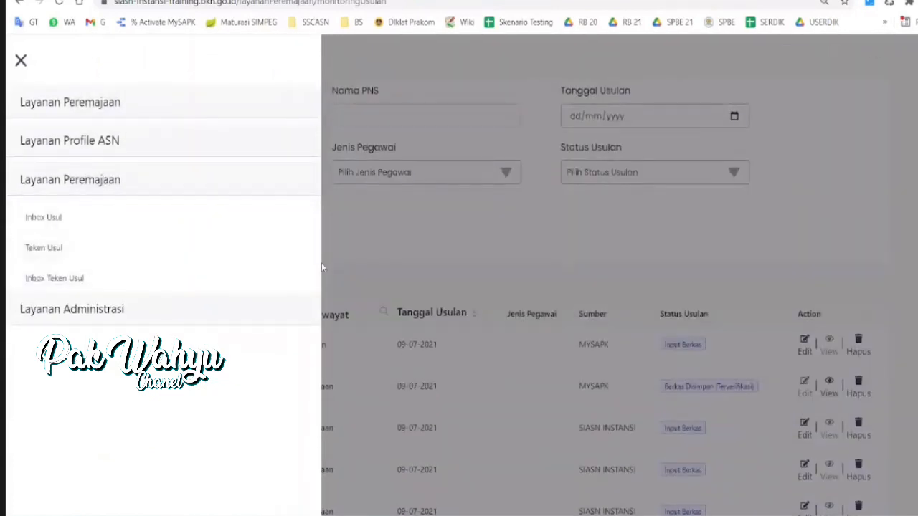
left_click(56, 247)
scroll(287, 276, "down", 3)
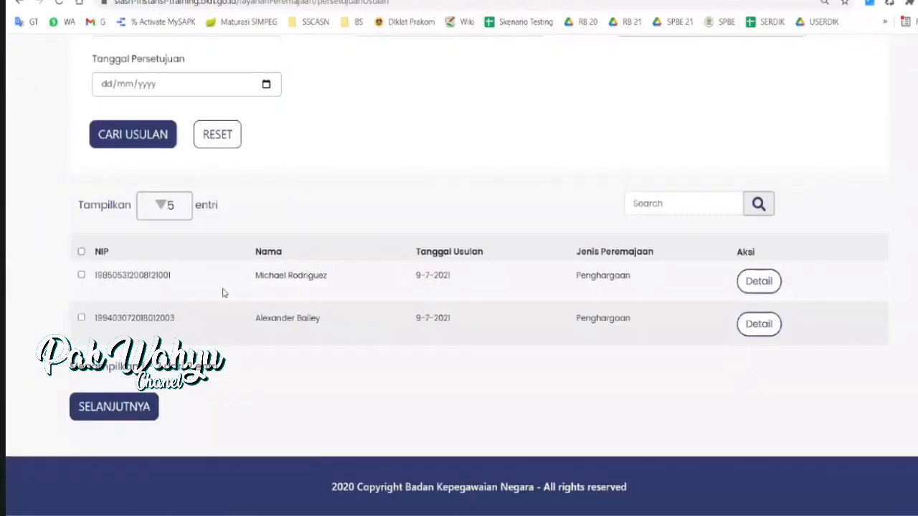
- Select only the first Penghargaan proposal, continue to its approval page, and go back to the Teken Usul list
left_click(81, 275)
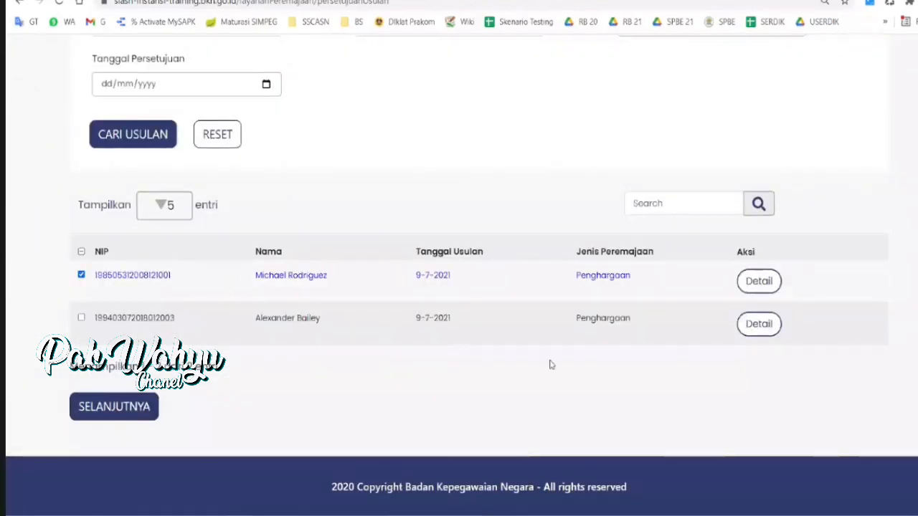
scroll(549, 365, "up", 3)
scroll(550, 364, "down", 3)
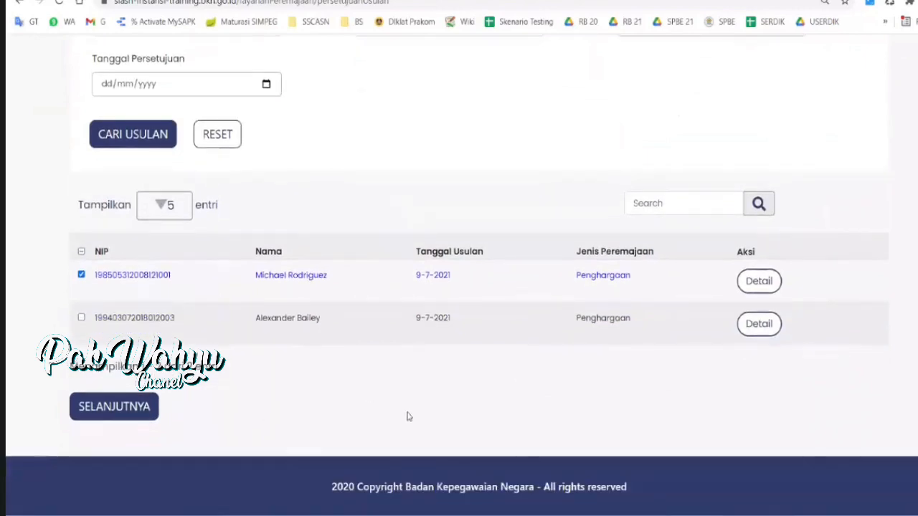
scroll(406, 419, "up", 1)
scroll(409, 414, "down", 1)
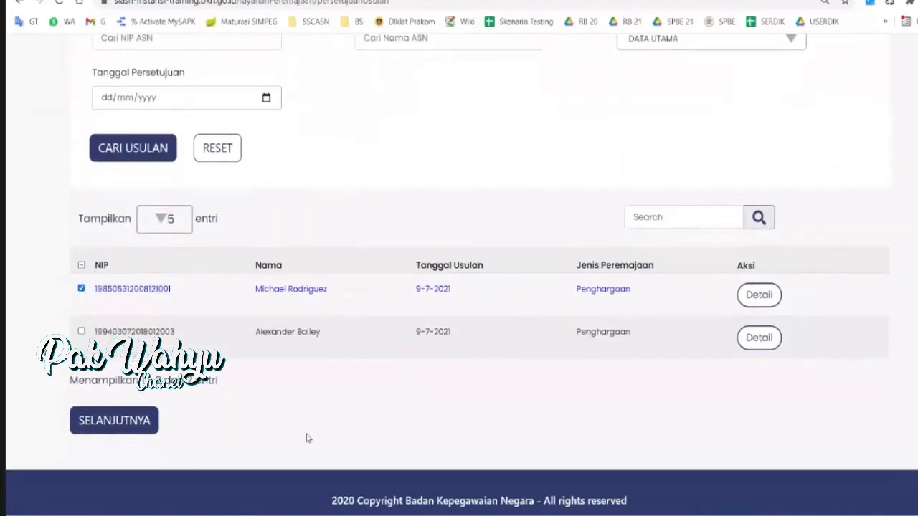
left_click(127, 422)
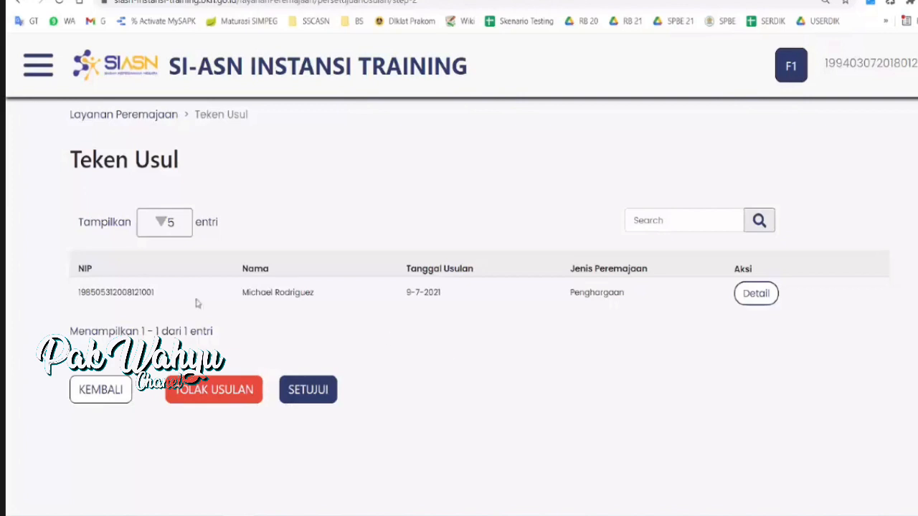
left_click(101, 390)
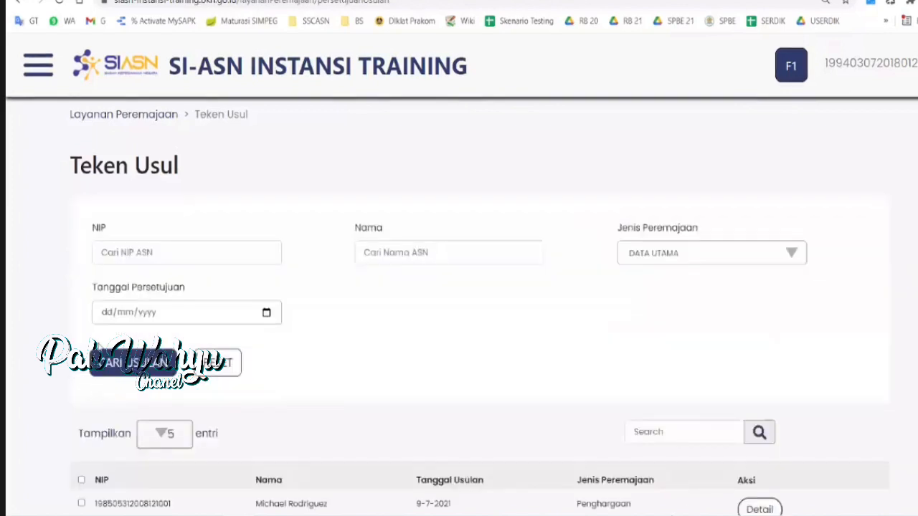
- Select both Penghargaan proposals in the Teken Usul list and continue to their approval page
scroll(100, 359, "down", 3)
left_click(81, 349)
left_click(81, 307)
left_click(81, 350)
left_click(81, 350)
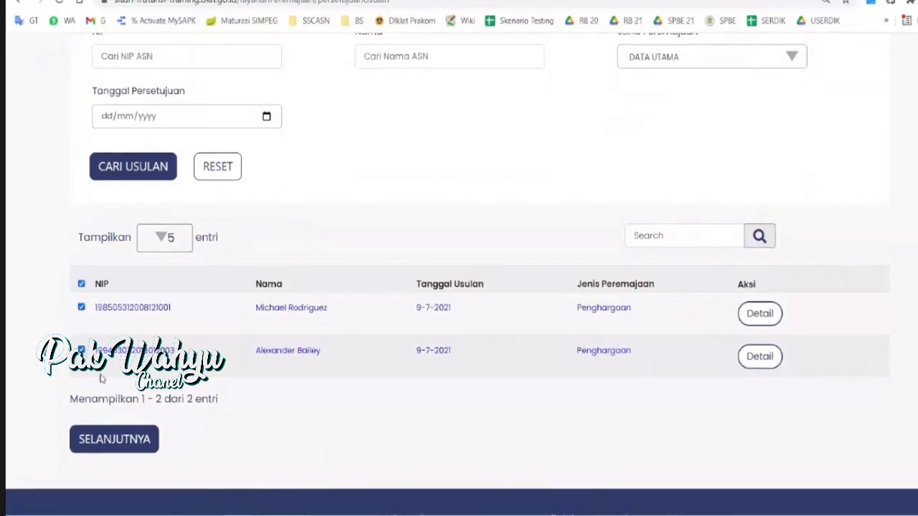
left_click(140, 439)
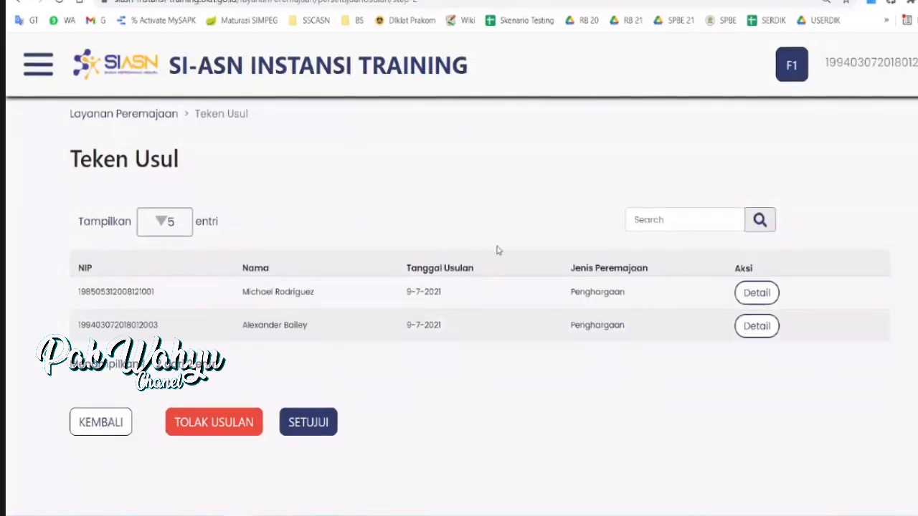
- Open the rejection form for both proposals, set Alasan Pembatalan to Lain-Lain, and start the Keterangan Tambahan entry
scroll(443, 348, "down", 1)
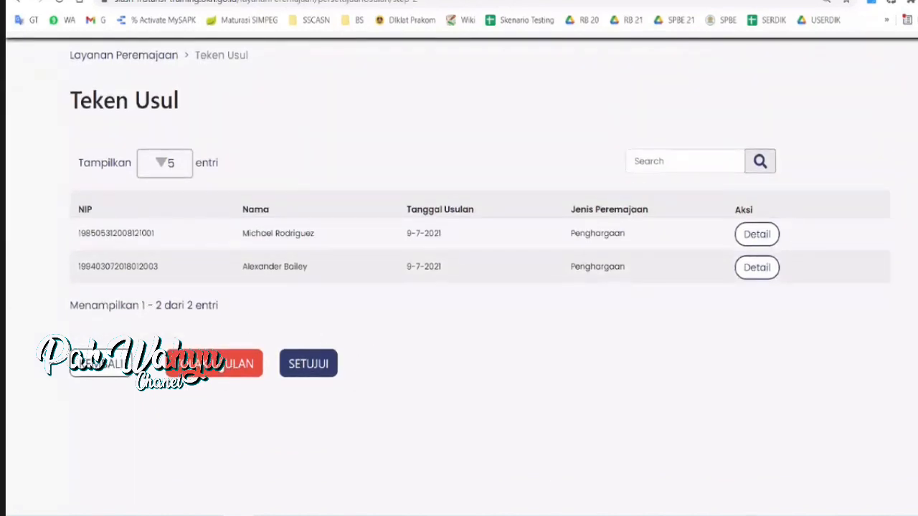
left_click(214, 364)
scroll(399, 345, "down", 3)
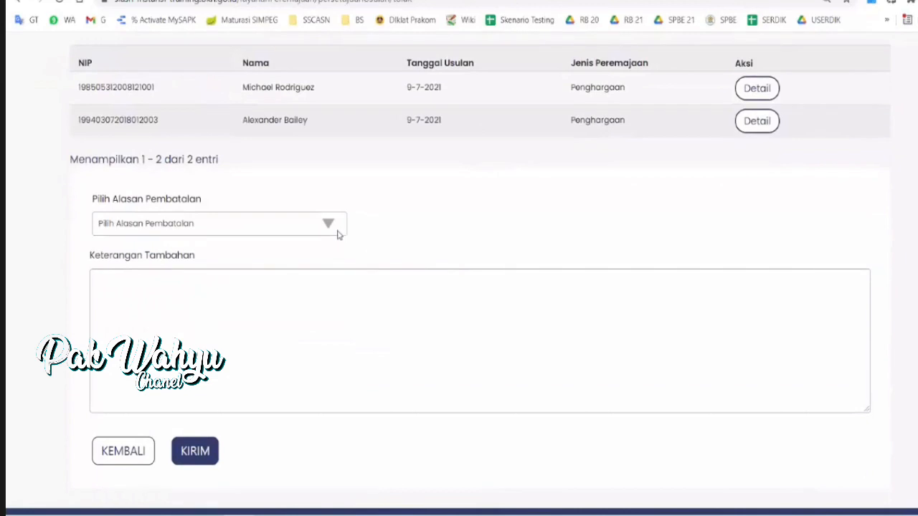
left_click(338, 234)
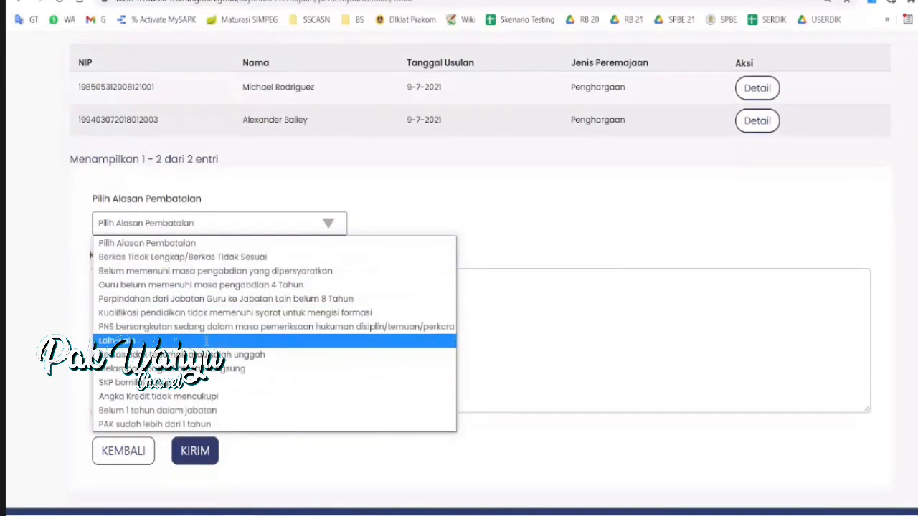
left_click(333, 341)
left_click(347, 344)
- Look over the Pengajuan Pembatalan form and return to the approval page without submitting the rejection
scroll(348, 344, "down", 1)
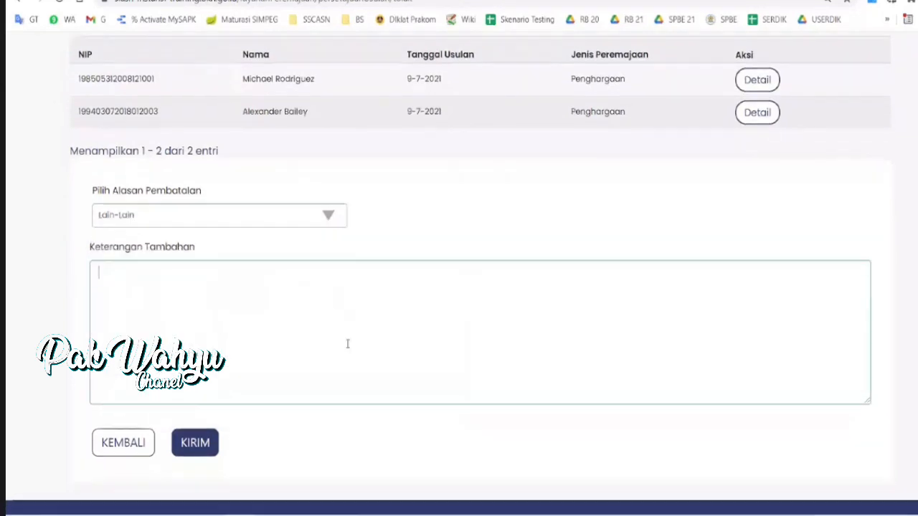
scroll(347, 344, "up", 1)
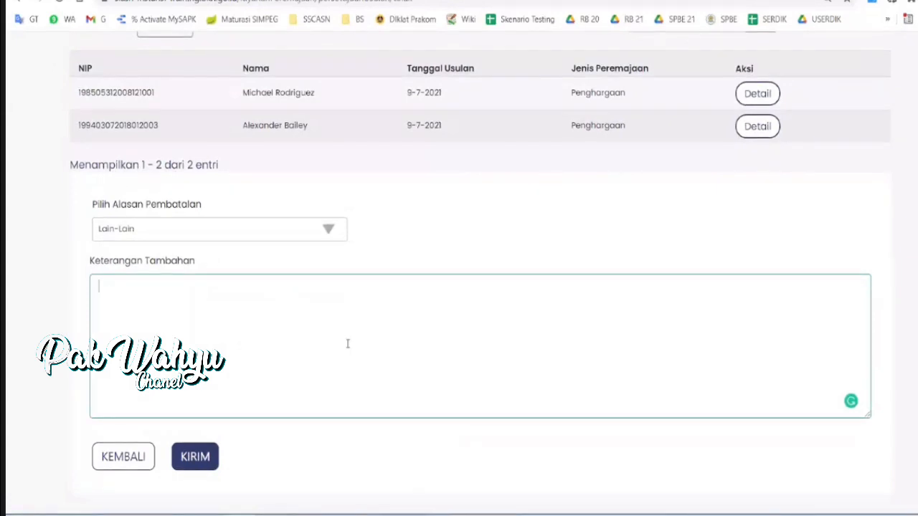
scroll(395, 326, "down", 1)
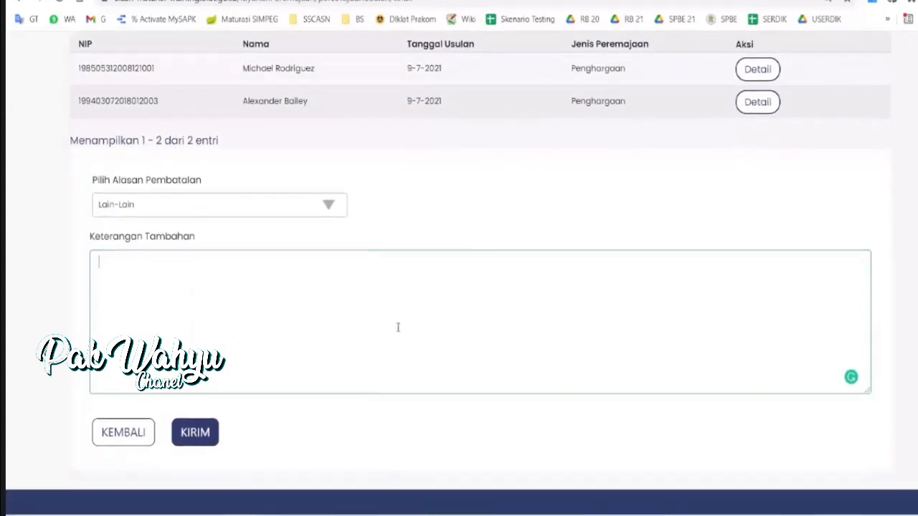
scroll(396, 326, "up", 1)
scroll(213, 268, "up", 2)
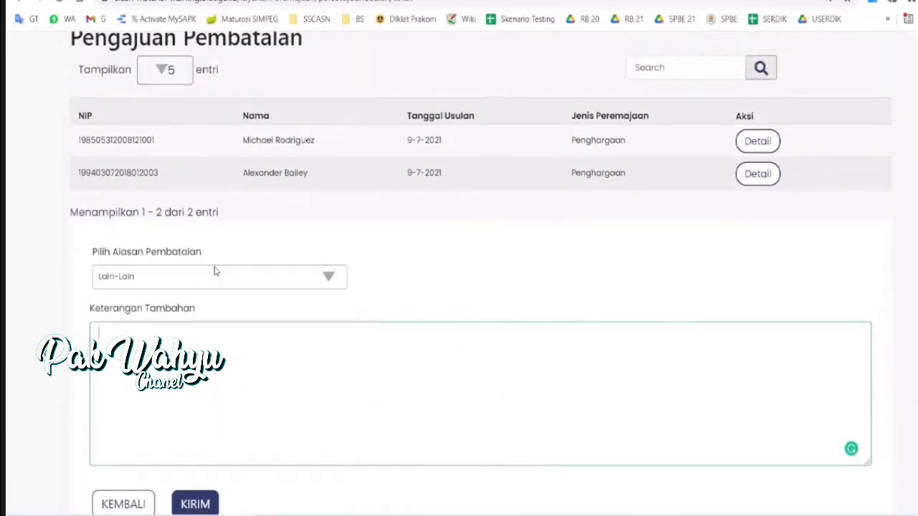
scroll(309, 339, "down", 3)
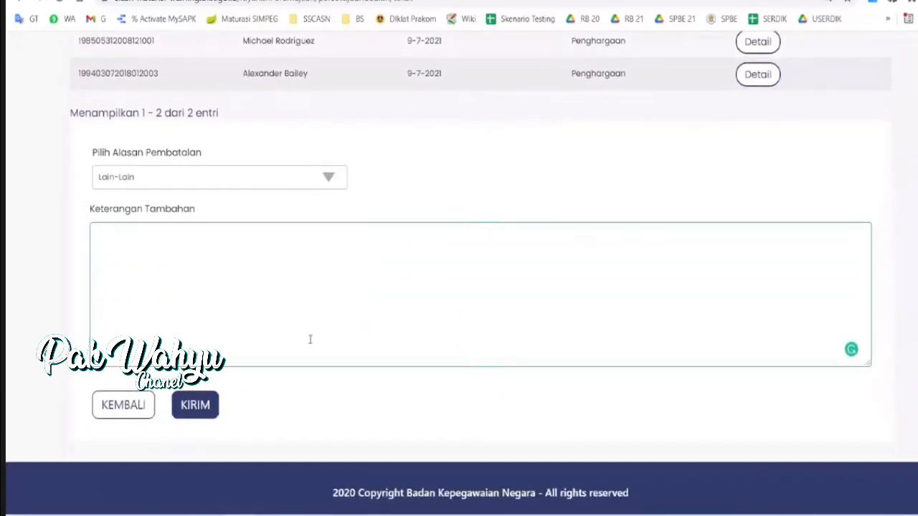
left_click(140, 406)
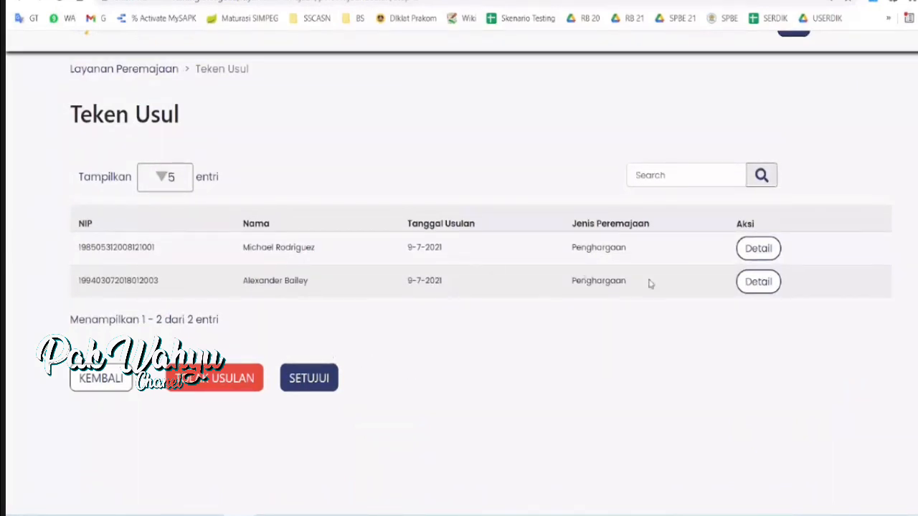
- View the details of the first Penghargaan proposal on the approval page and close them
left_click(758, 250)
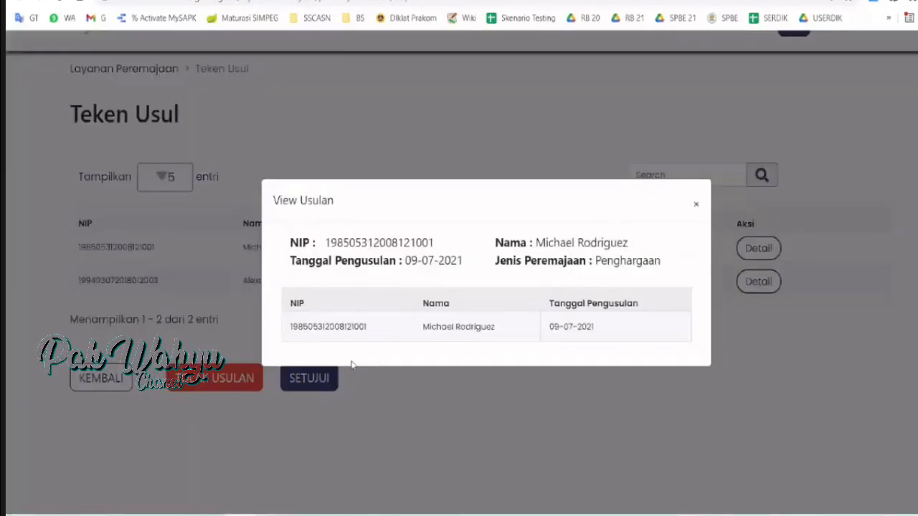
left_click(351, 363)
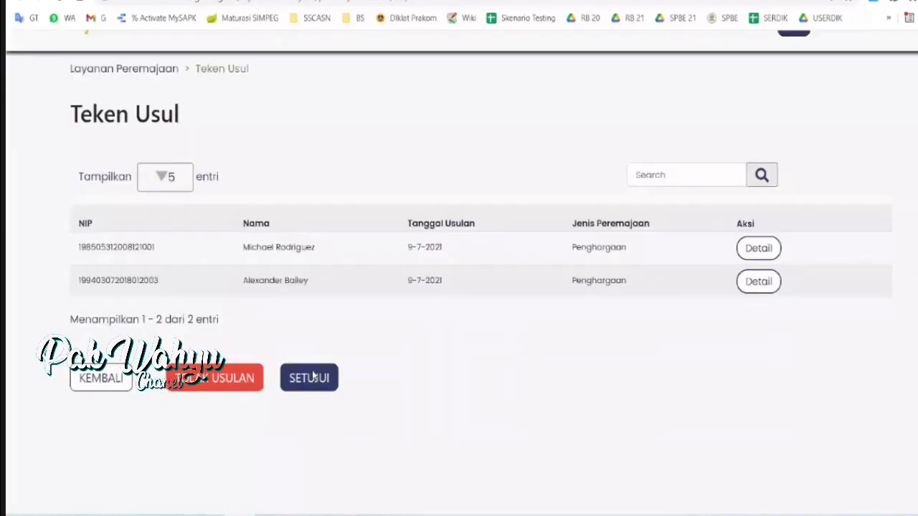
- Try to approve both Penghargaan proposals with the account password and return to the Teken Usul list without saving the browser password
left_click(313, 377)
left_click(383, 261)
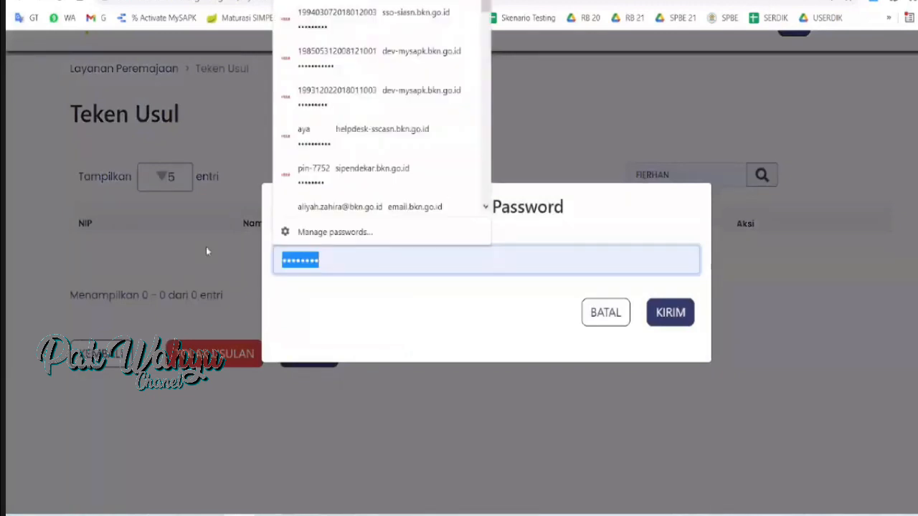
type("********")
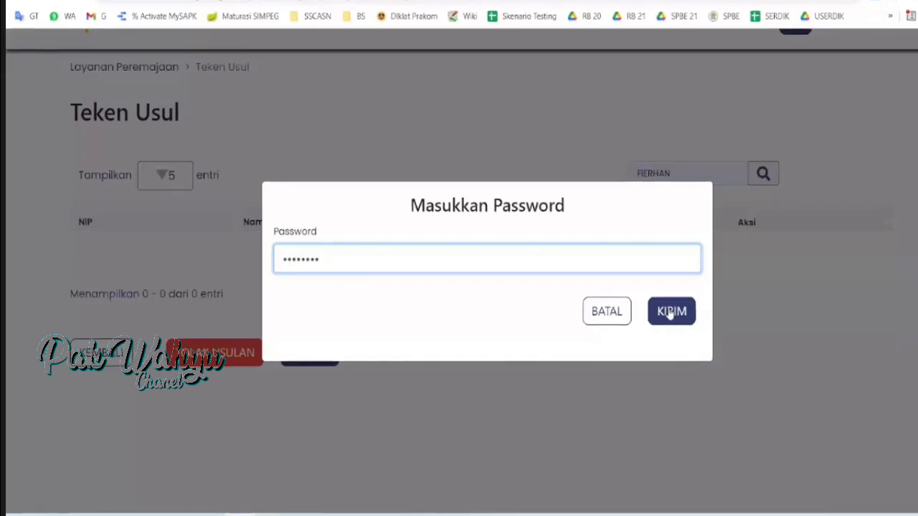
left_click(607, 311)
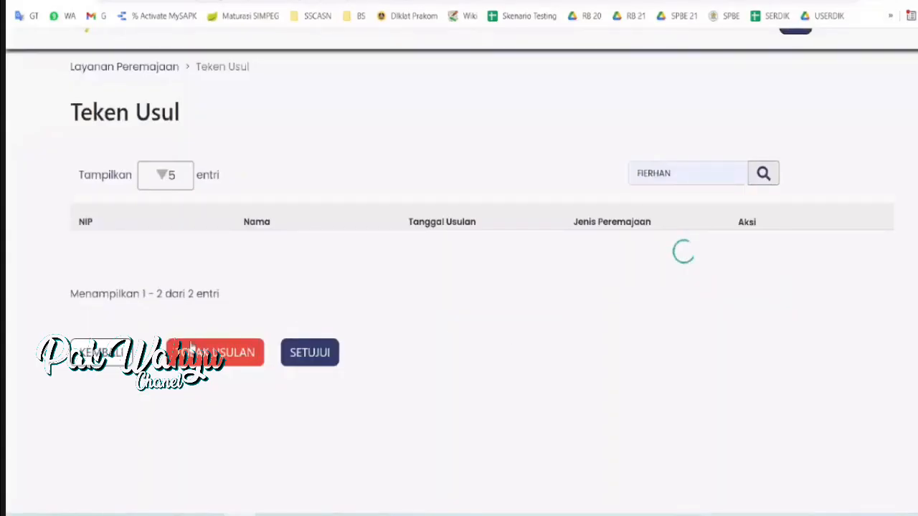
left_click(118, 353)
scroll(244, 359, "down", 2)
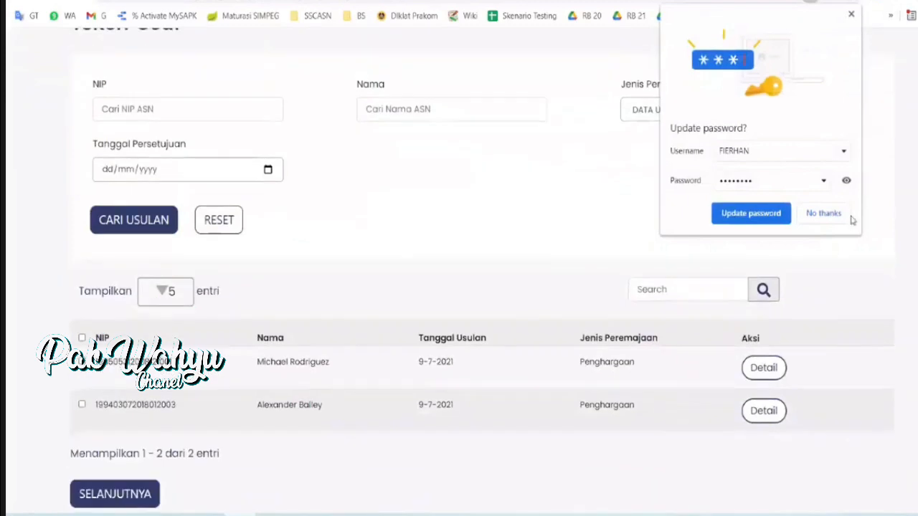
left_click(821, 212)
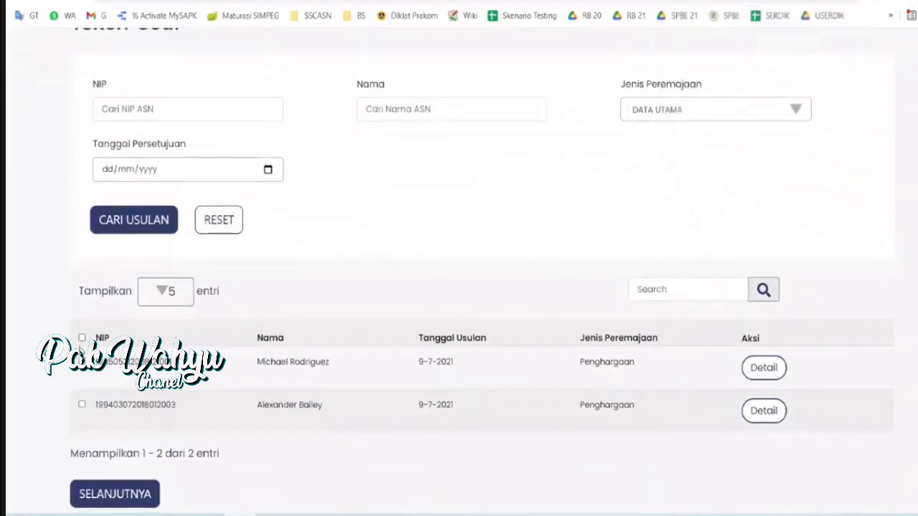
left_click(82, 337)
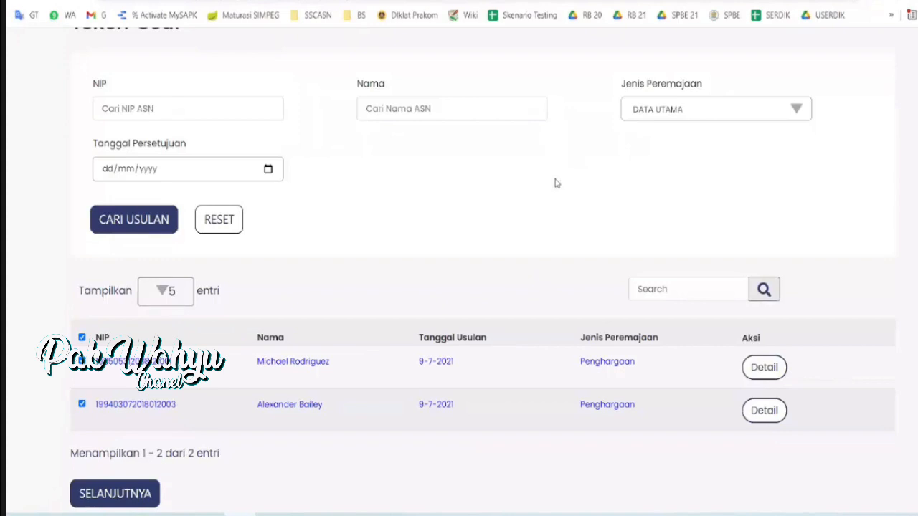
left_click(124, 499)
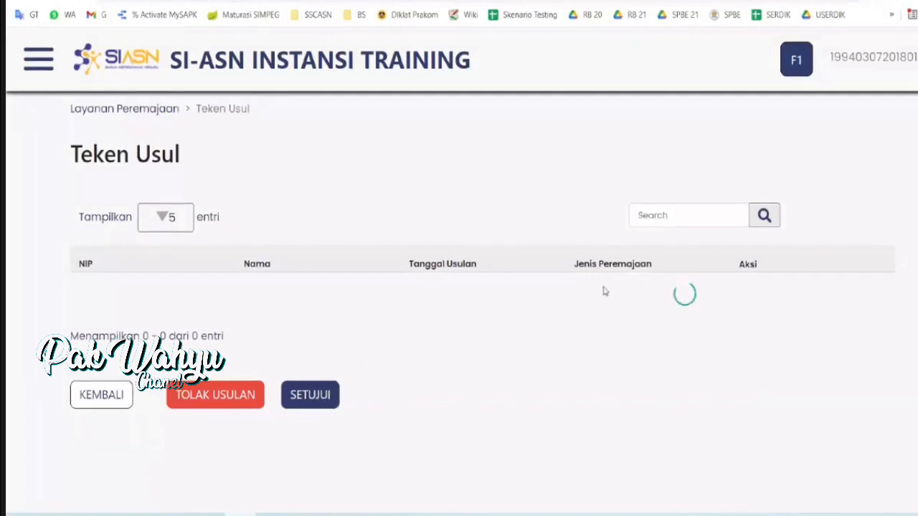
scroll(627, 273, "down", 1)
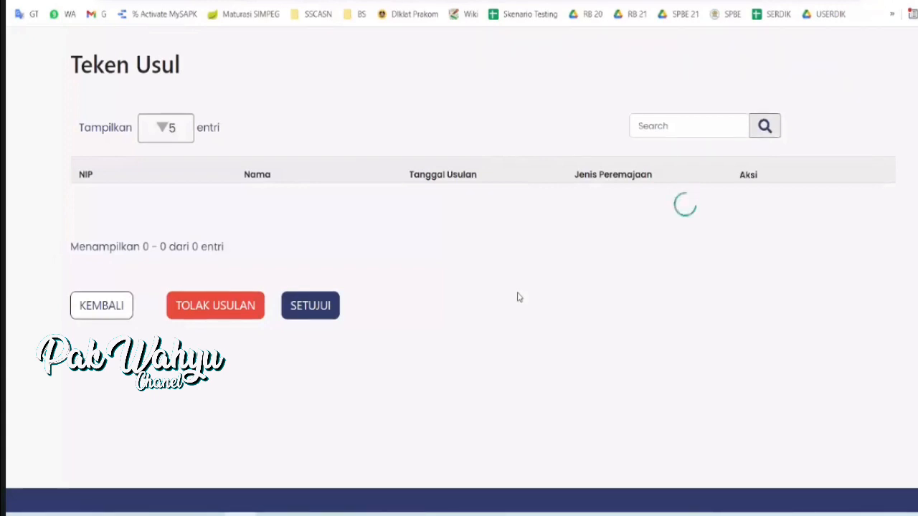
left_click(101, 307)
- Select only the first Penghargaan proposal in the Teken Usul list and continue to its approval page
scroll(82, 273, "down", 3)
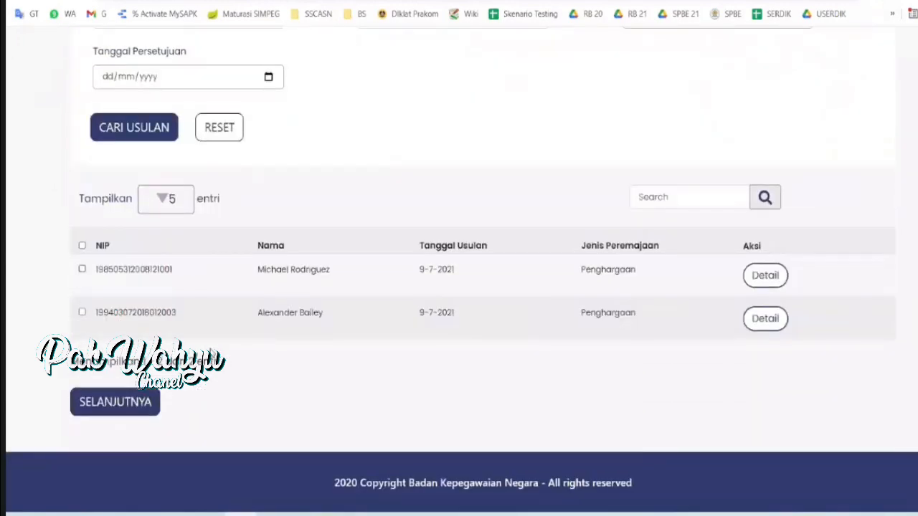
left_click(82, 270)
left_click(124, 403)
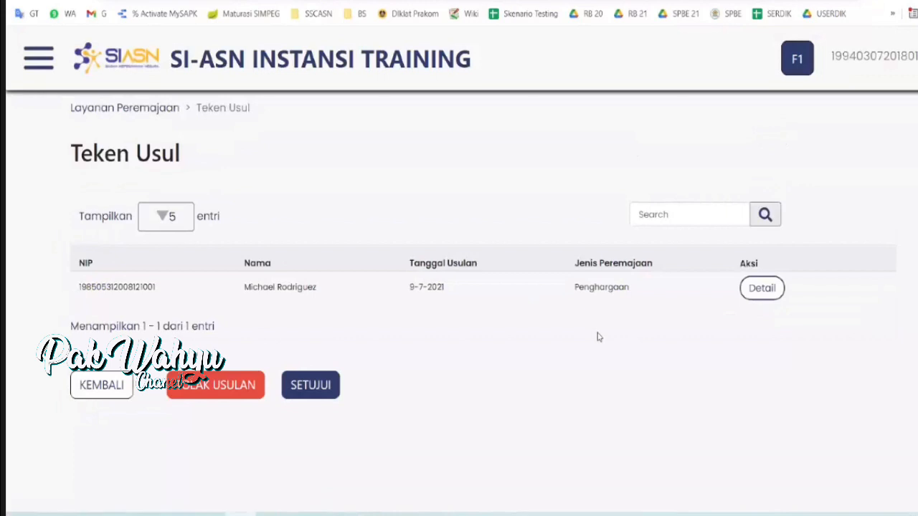
- Approve the selected Penghargaan proposal with the account password, confirm sending it, and decline updating the saved browser password
left_click(309, 386)
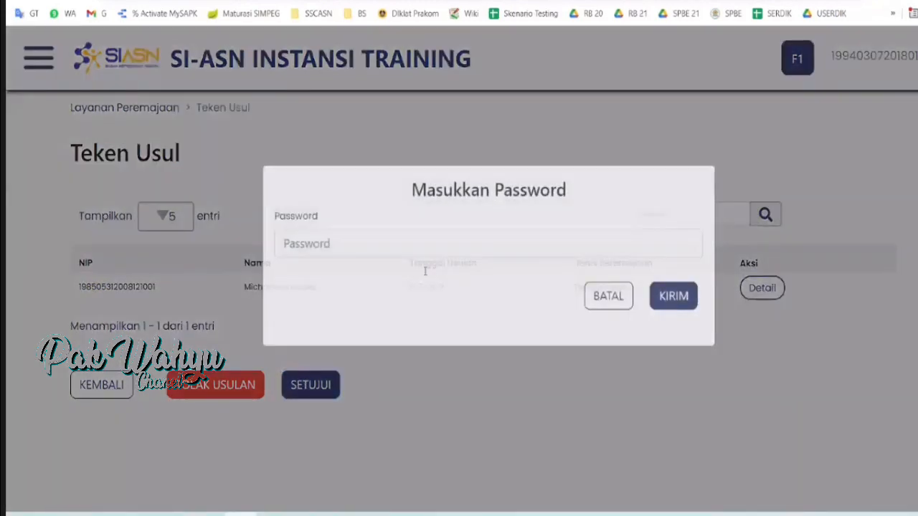
left_click(425, 270)
key("ctrl+v")
key("ctrl+a")
type("•••••••••")
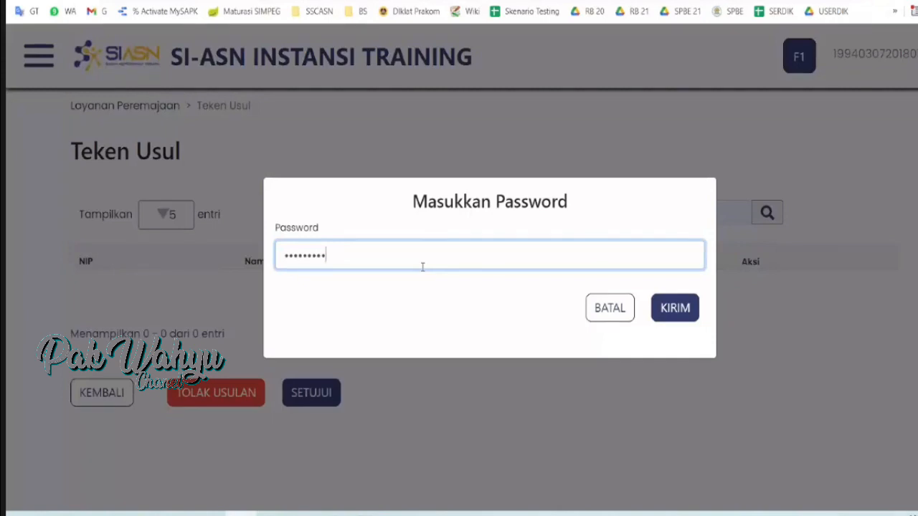
left_click(675, 308)
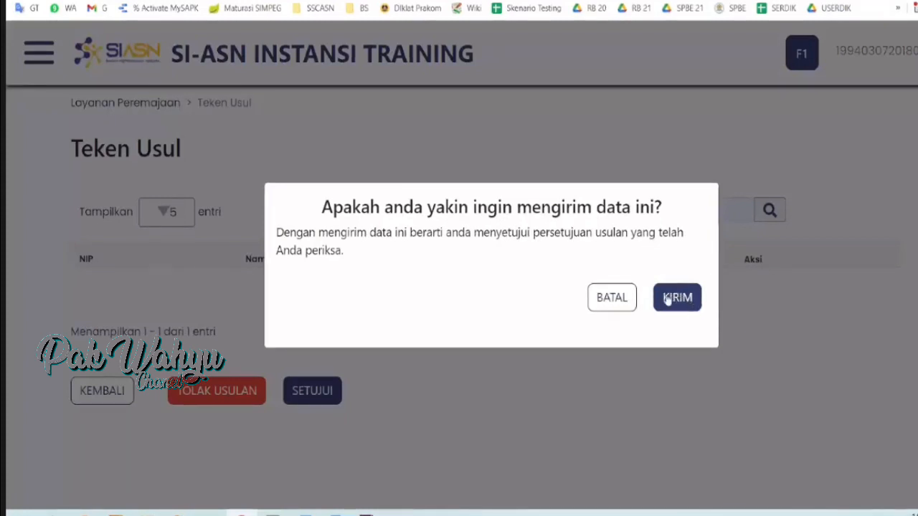
left_click(667, 299)
left_click(829, 206)
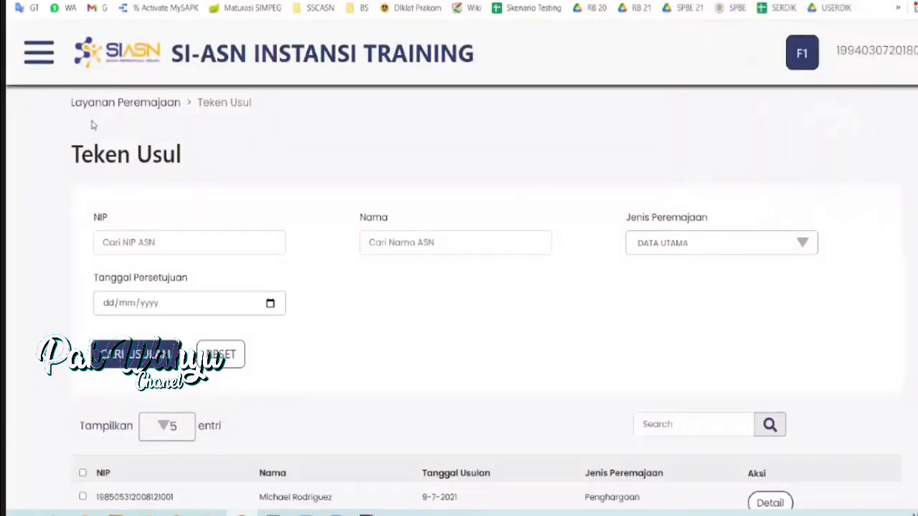
- Open the Inbox Usul of Layanan Peremajaan and check the status of the listed proposals
scroll(79, 227, "down", 3)
scroll(62, 139, "up", 3)
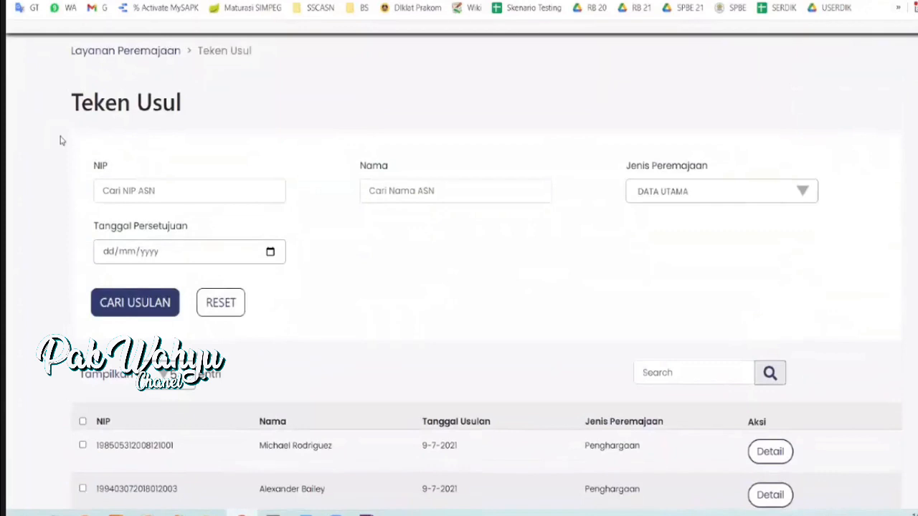
left_click(39, 55)
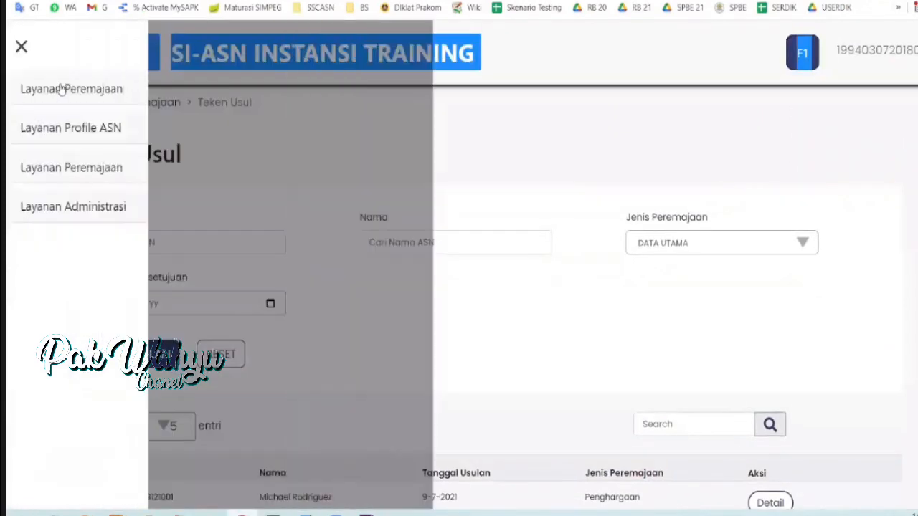
left_click(58, 87)
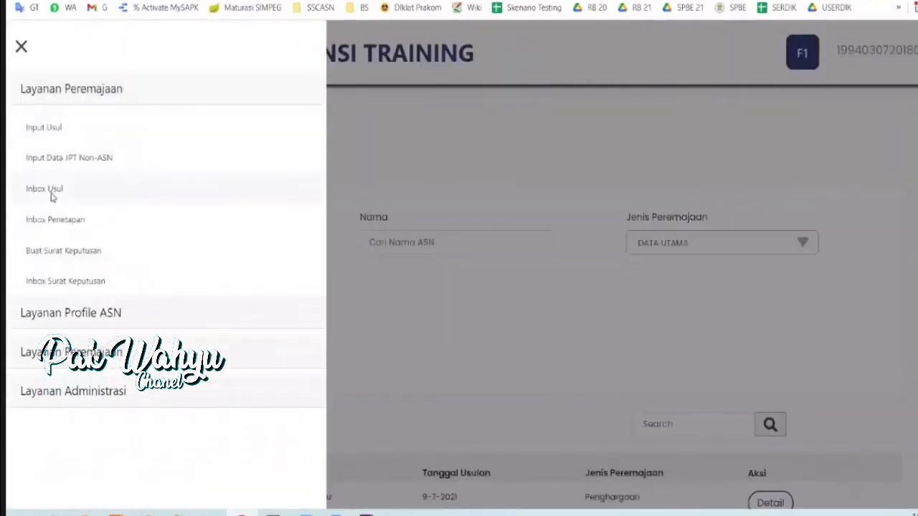
left_click(52, 189)
scroll(591, 349, "down", 2)
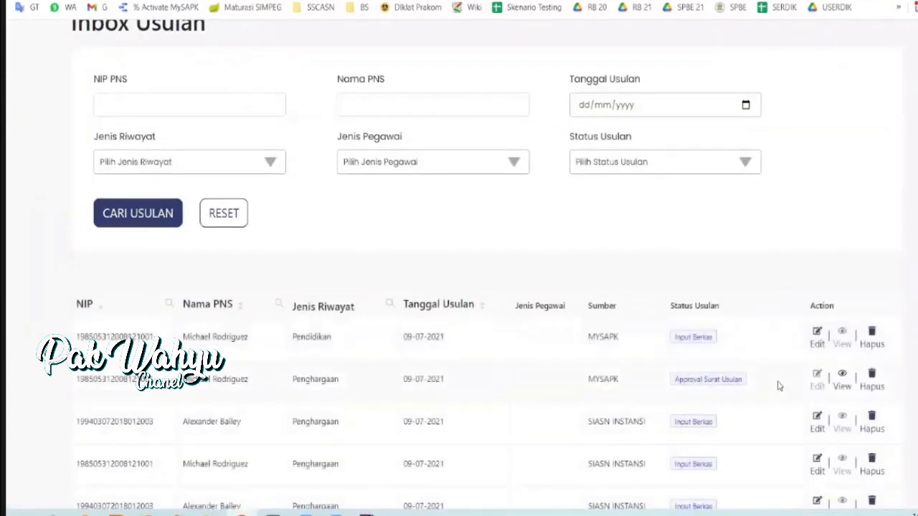
scroll(777, 383, "down", 1)
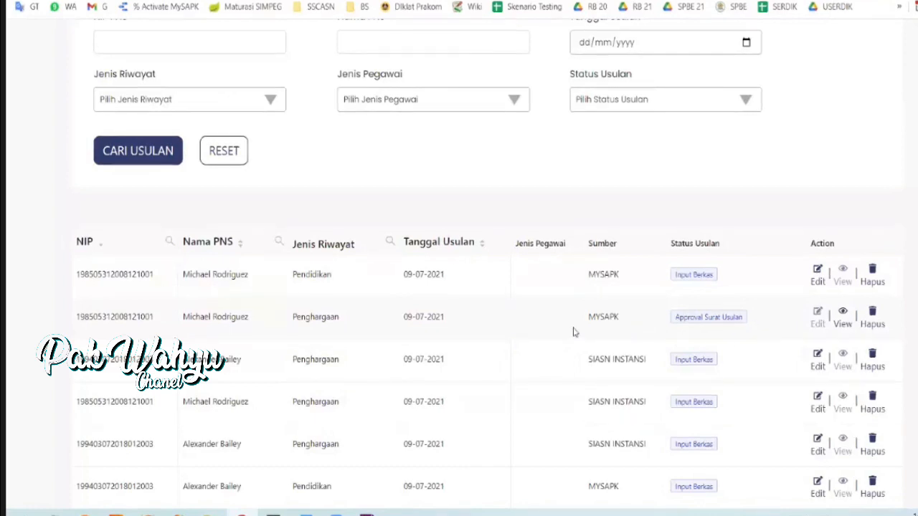
scroll(574, 332, "up", 3)
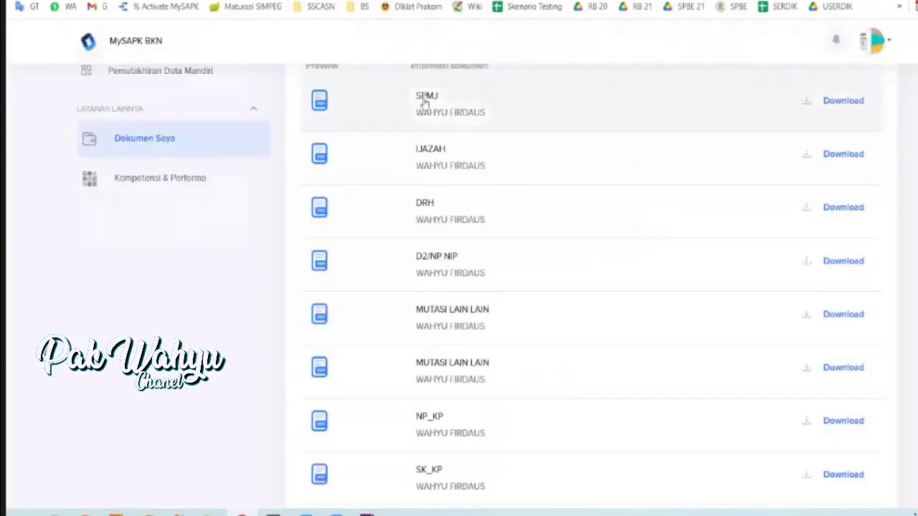
- Switch to MySAPK and open the Riwayat Penghargaan category of Pemutakhiran Data Mandiri
scroll(423, 96, "up", 3)
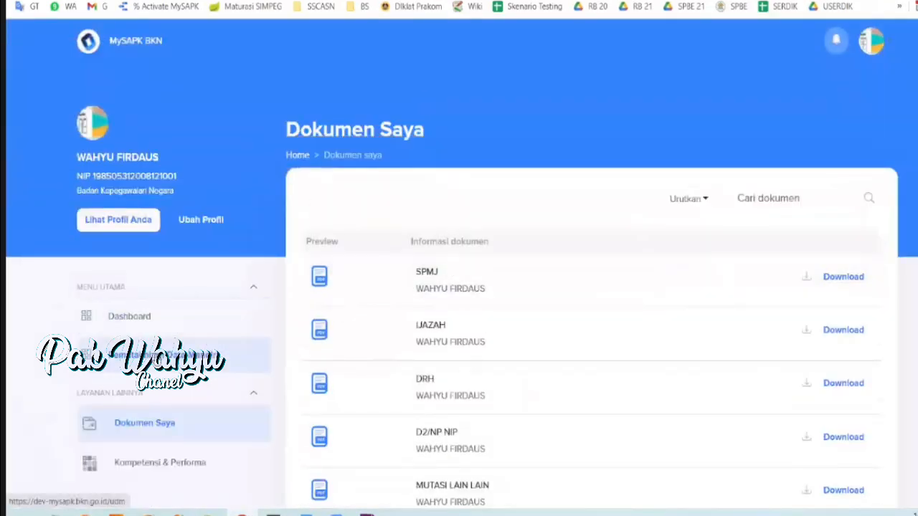
left_click(157, 355)
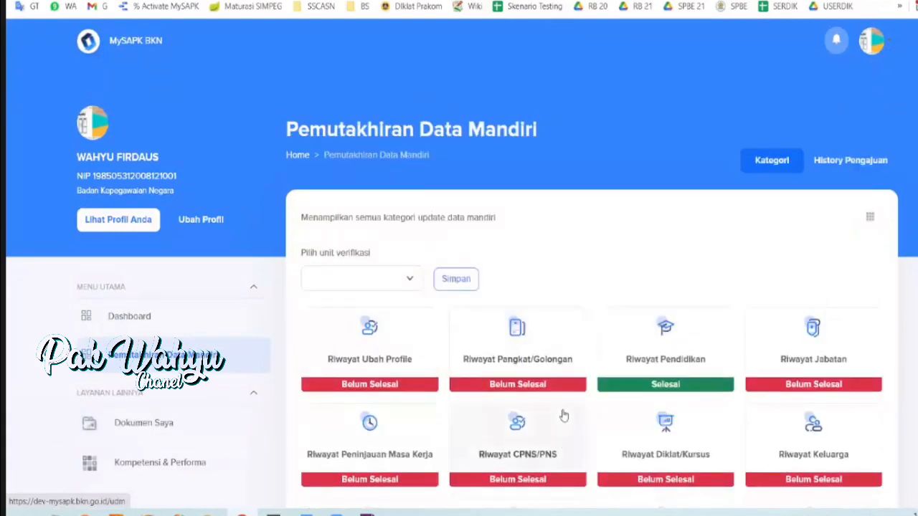
scroll(560, 409, "down", 3)
left_click(504, 416)
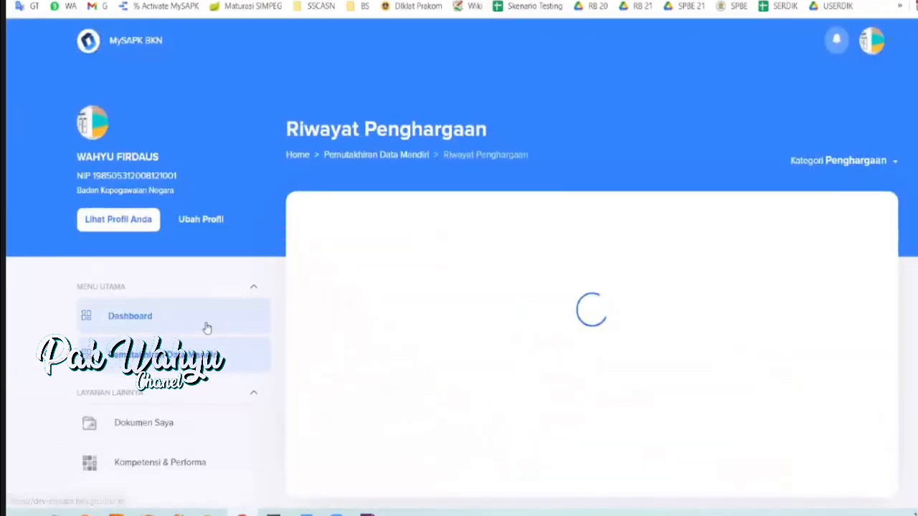
- Return to the MySAPK dashboard and open the History Pengajuan of Pemutakhiran Data Mandiri
left_click(183, 328)
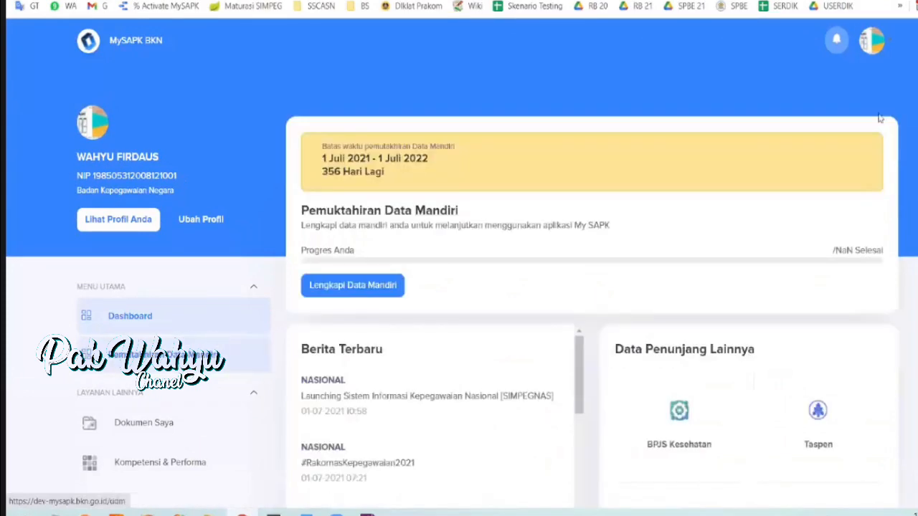
left_click(855, 162)
left_click(852, 160)
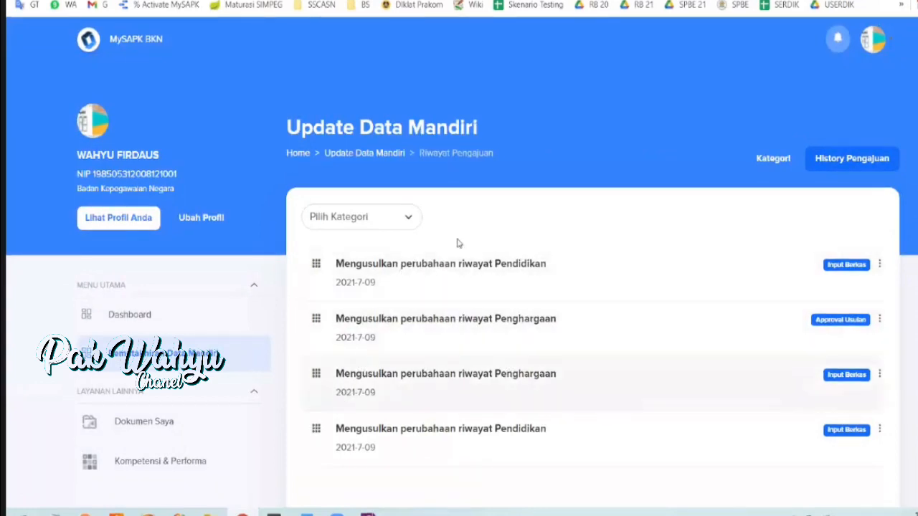
- View the details of the Penghargaan submission marked Approval Usulan in the history and close them
left_click(491, 328)
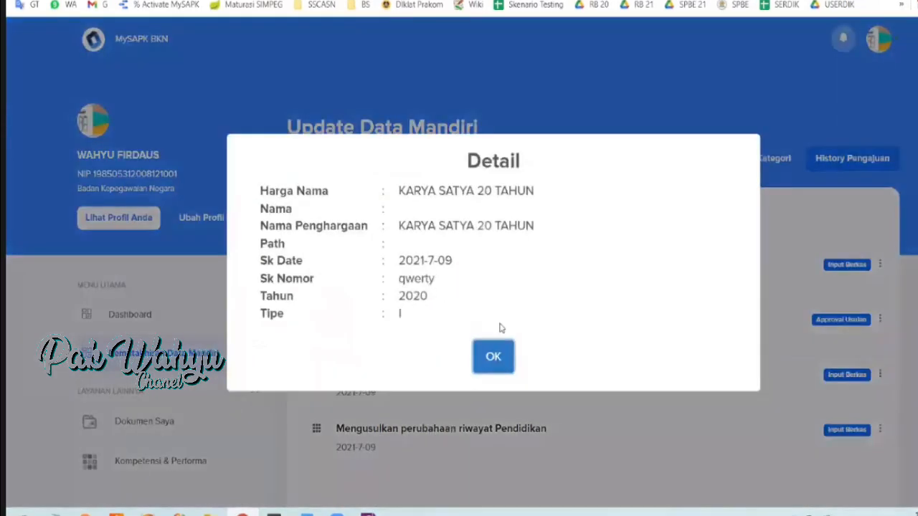
left_click(502, 354)
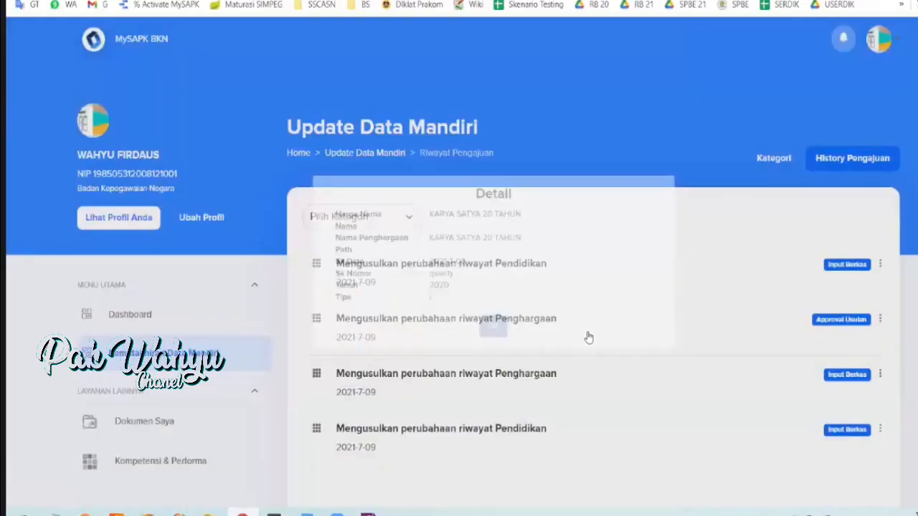
left_click(504, 332)
left_click(500, 351)
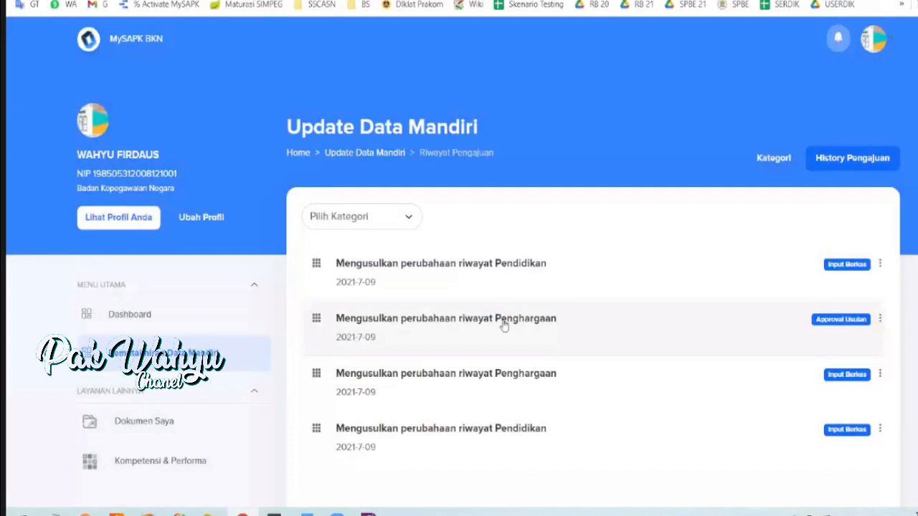
left_click(504, 327)
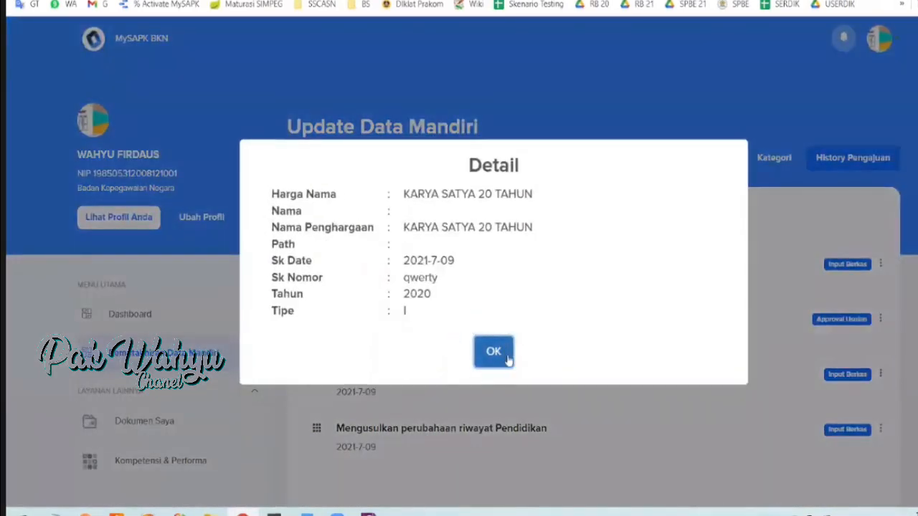
left_click(509, 352)
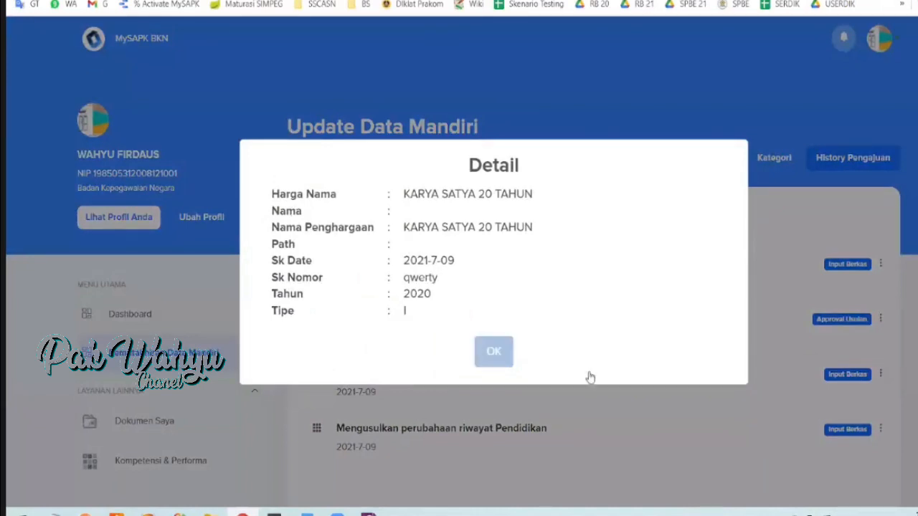
- Switch back to SIASN Instansi and review the sources and statuses of the proposals in Inbox Usulan
scroll(588, 377, "down", 2)
scroll(465, 311, "up", 2)
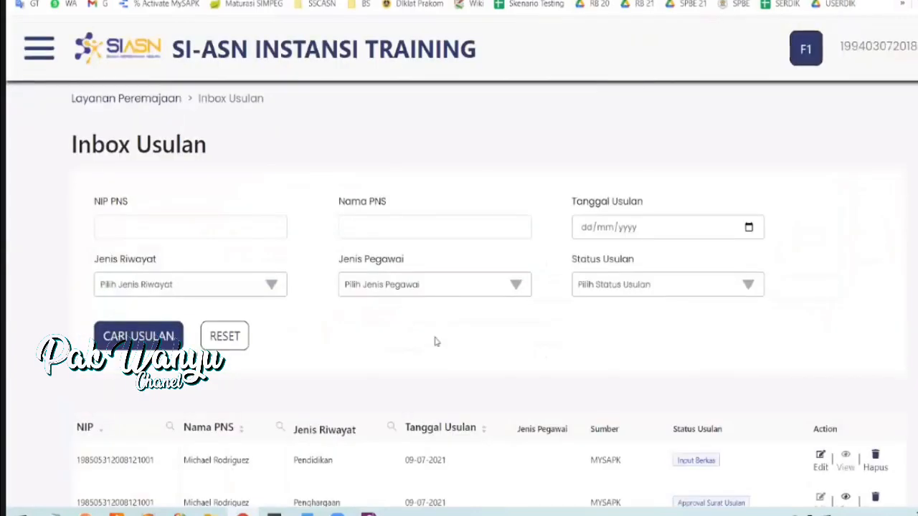
scroll(437, 342, "down", 4)
scroll(449, 37, "up", 4)
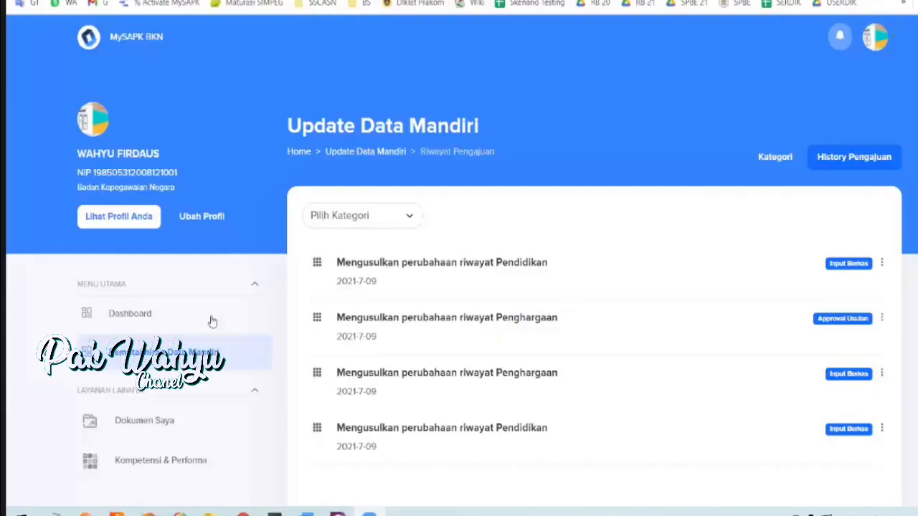
- Switch to MySAPK, check the update progress on the dashboard, and review the completion status of the Pemutakhiran Data Mandiri categories
left_click(134, 326)
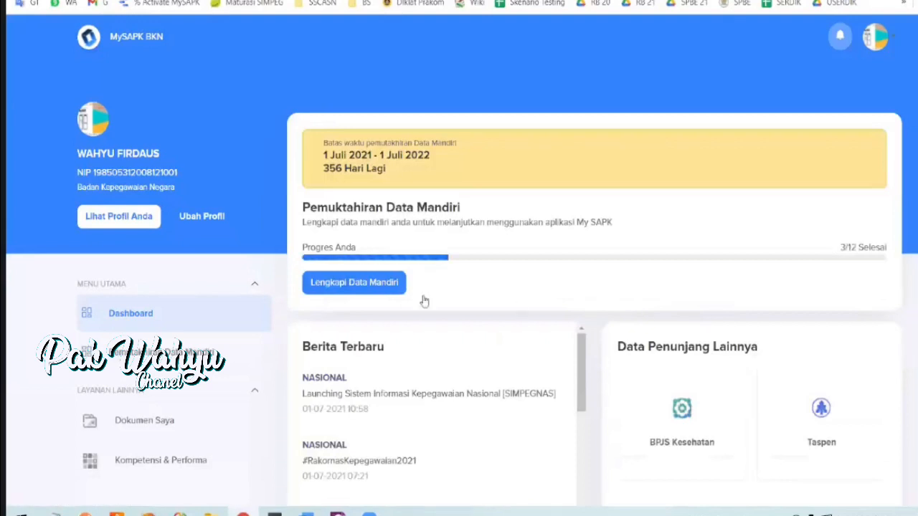
left_click(361, 284)
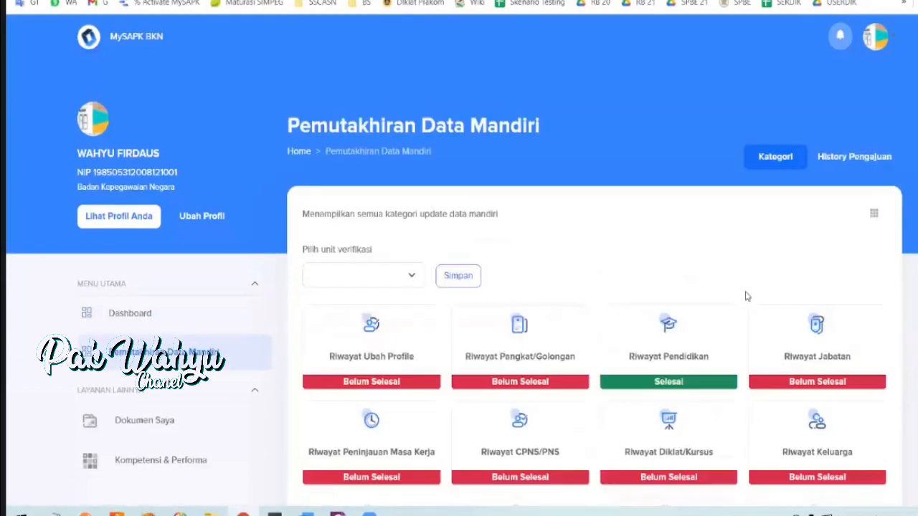
scroll(745, 296, "down", 2)
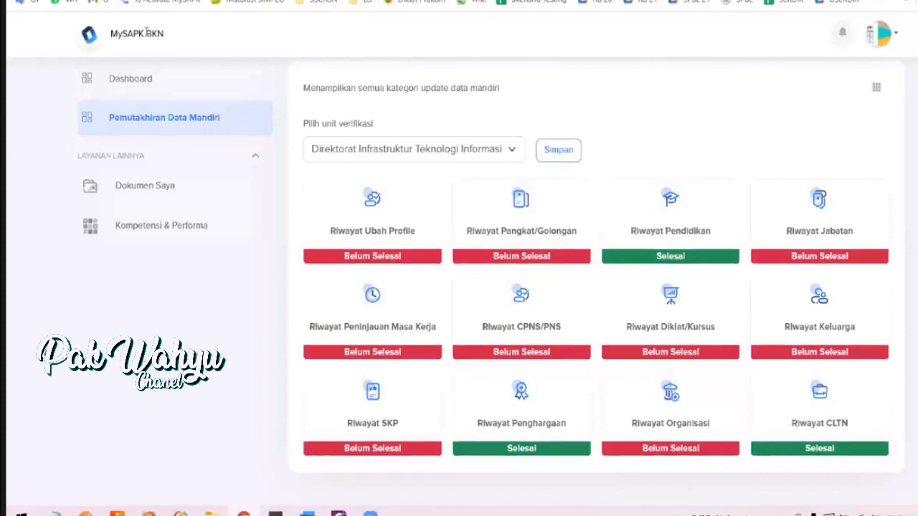
- Open the Riwayat Ubah Profile category and examine the Informasi Utama and Kontak Pribadi sections of the profile form
left_click(189, 79)
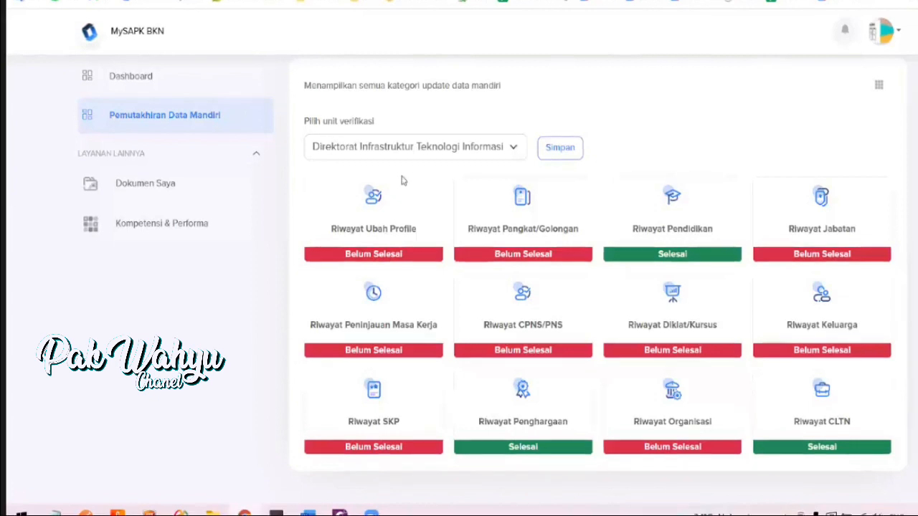
left_click(398, 226)
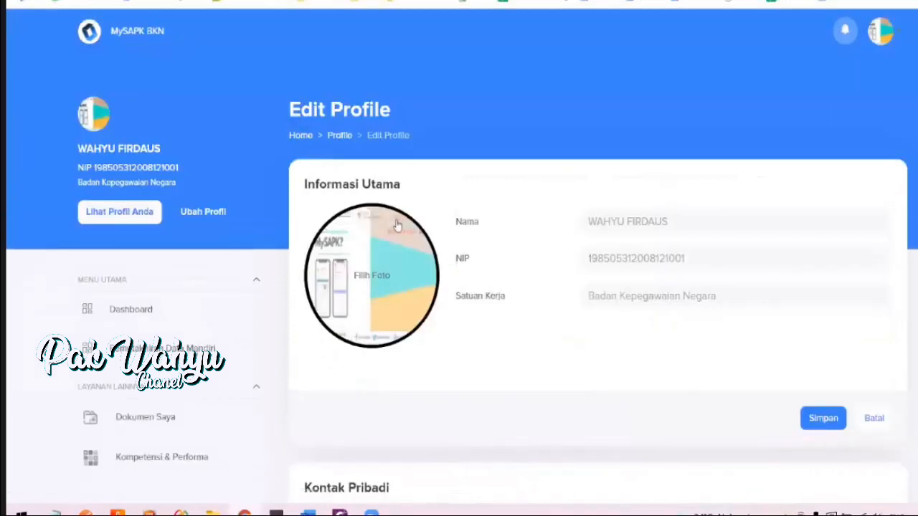
scroll(588, 207, "down", 3)
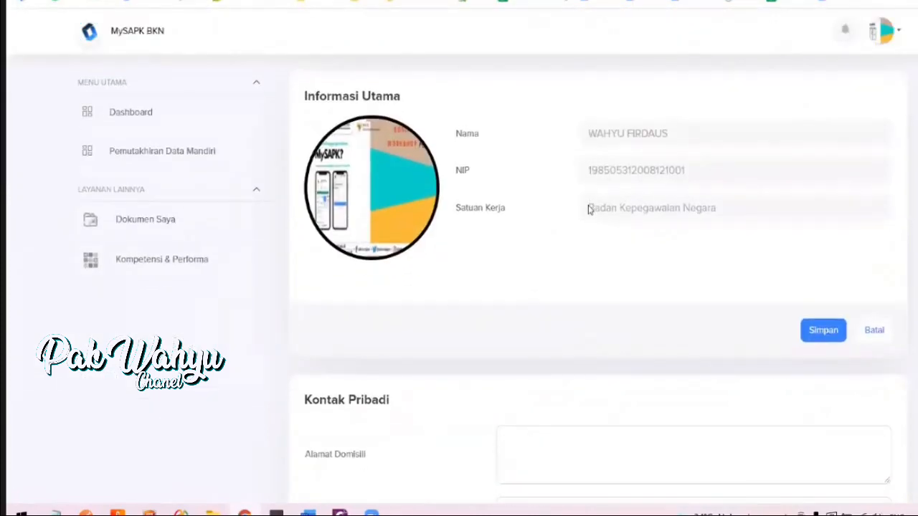
scroll(588, 210, "down", 1)
scroll(588, 210, "up", 1)
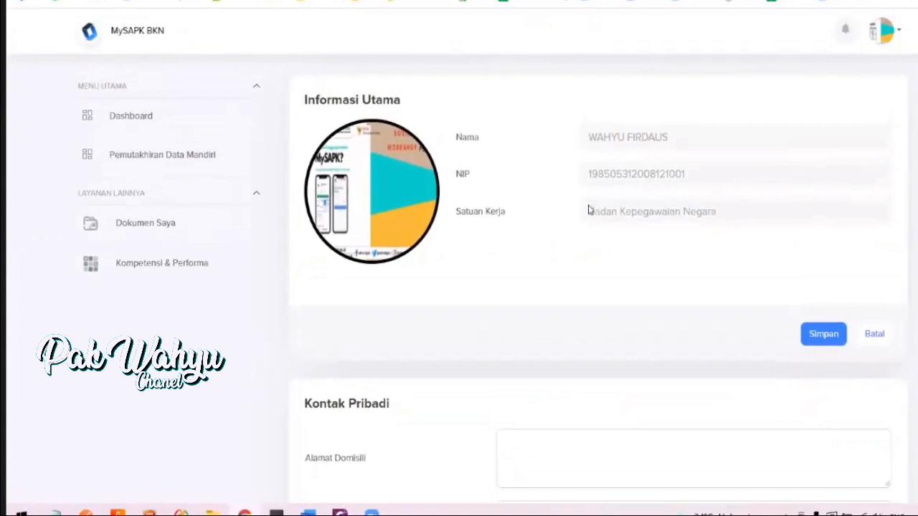
mouse_move(393, 207)
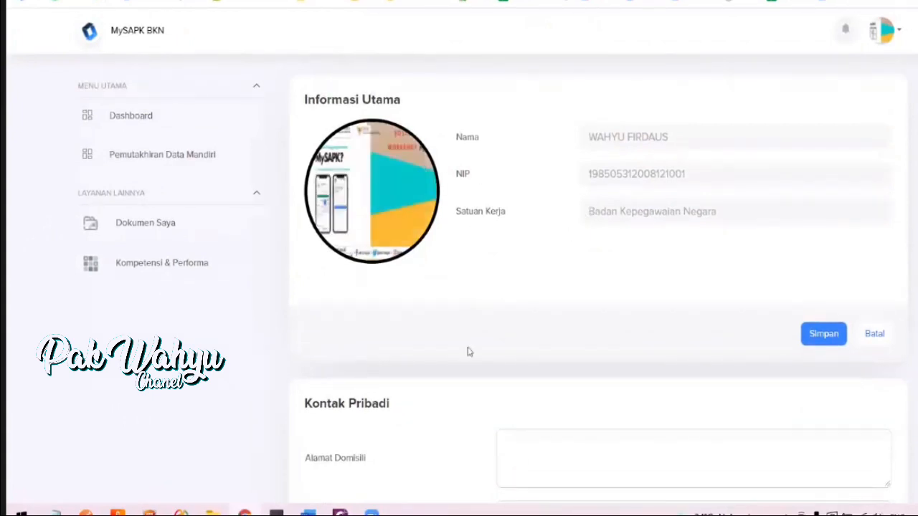
scroll(466, 352, "down", 2)
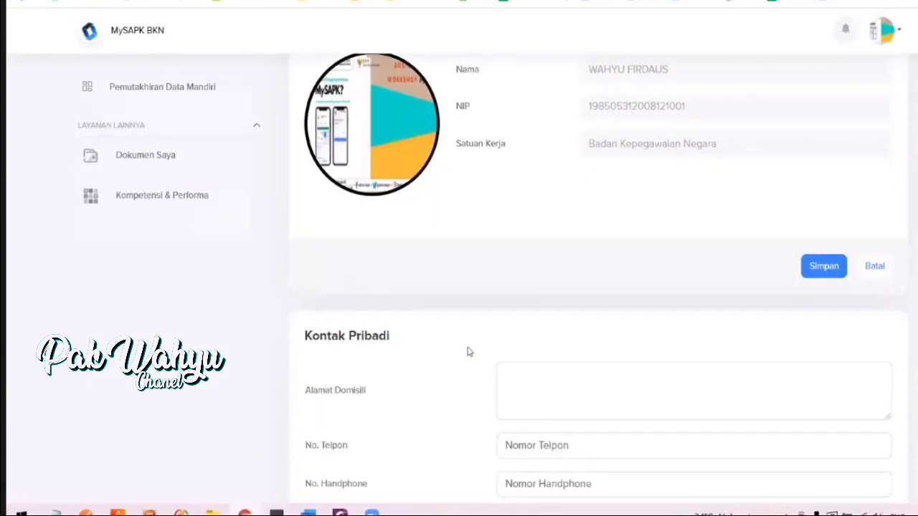
scroll(467, 353, "down", 2)
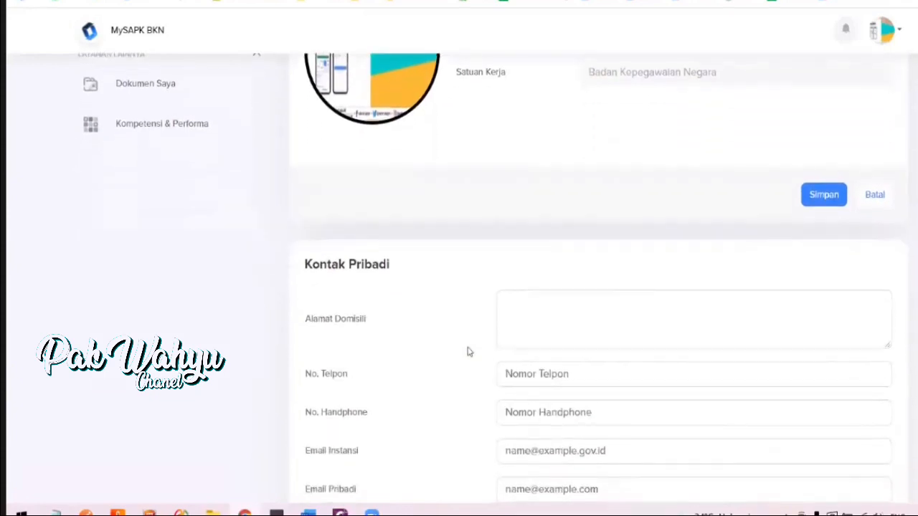
scroll(467, 352, "up", 2)
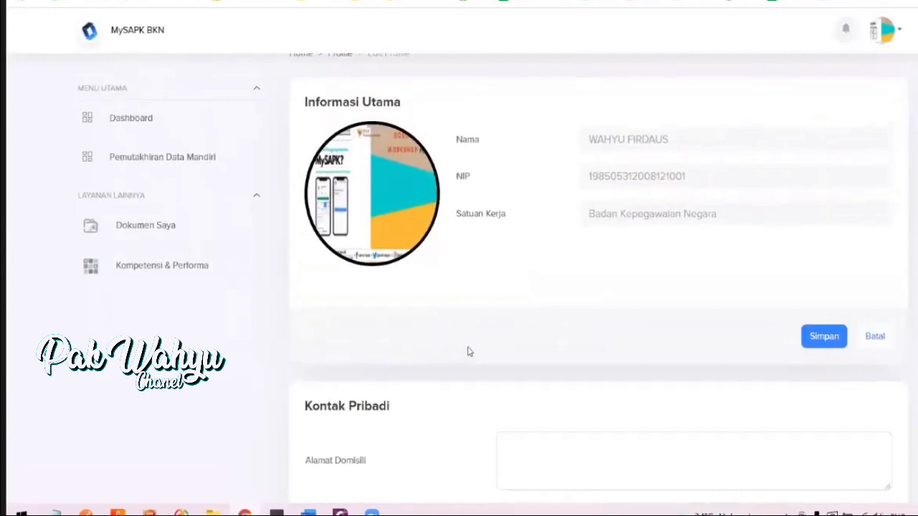
scroll(467, 353, "down", 3)
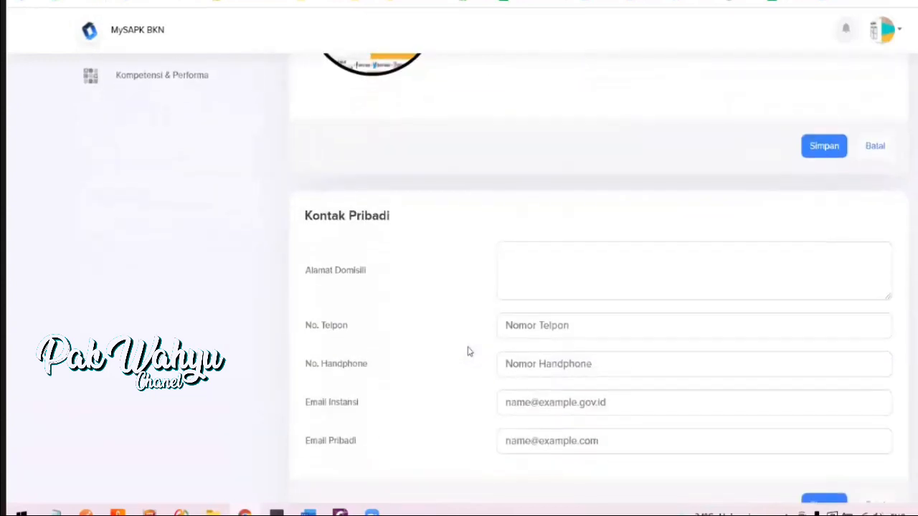
scroll(561, 325, "down", 2)
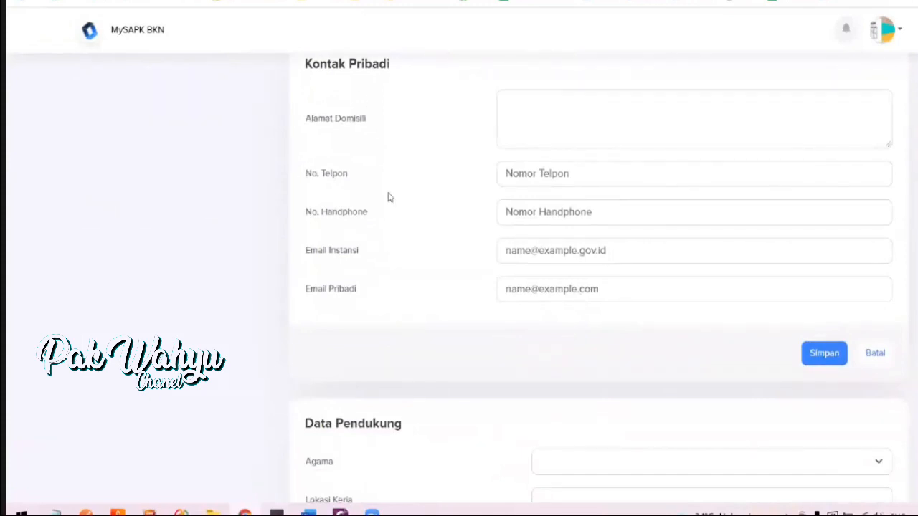
scroll(389, 197, "up", 1)
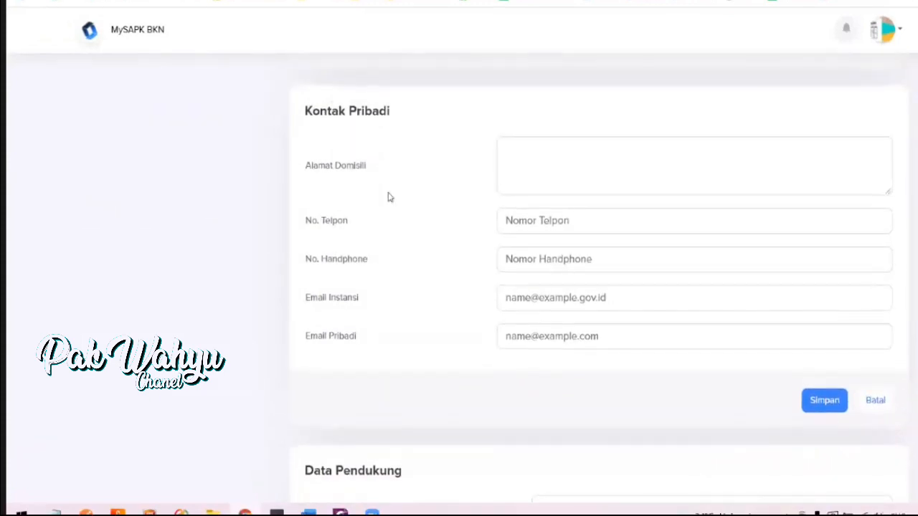
- Examine the Data Pendukung fields from Agama to KPPN in the profile form and return to its beginning
scroll(435, 367, "down", 5)
scroll(436, 367, "down", 1)
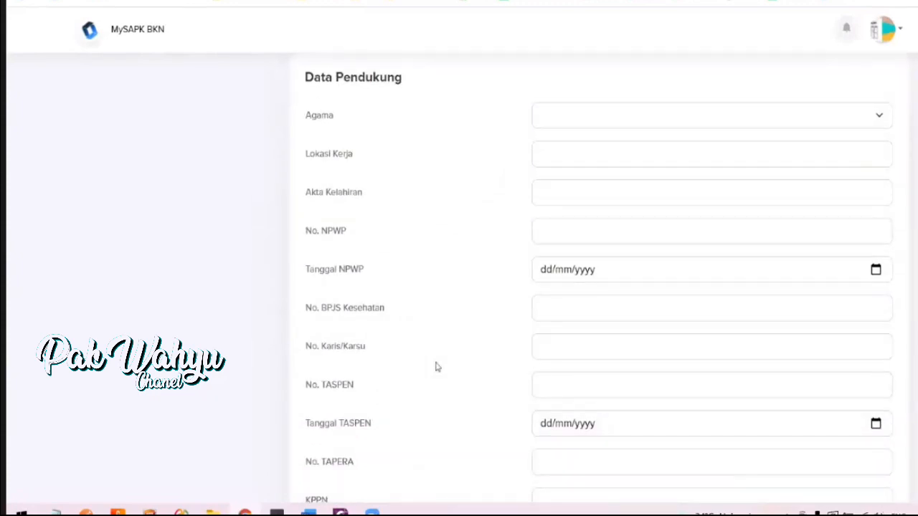
scroll(436, 367, "up", 4)
scroll(435, 367, "down", 3)
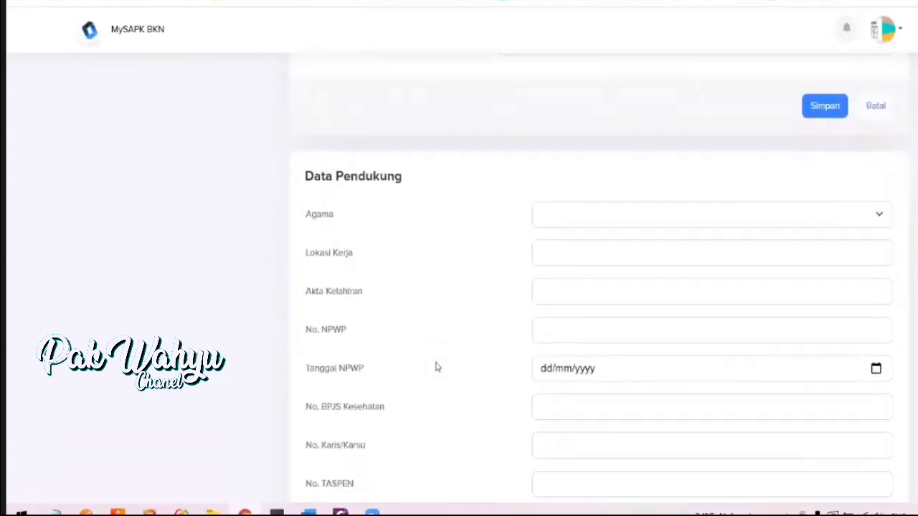
scroll(435, 367, "down", 1)
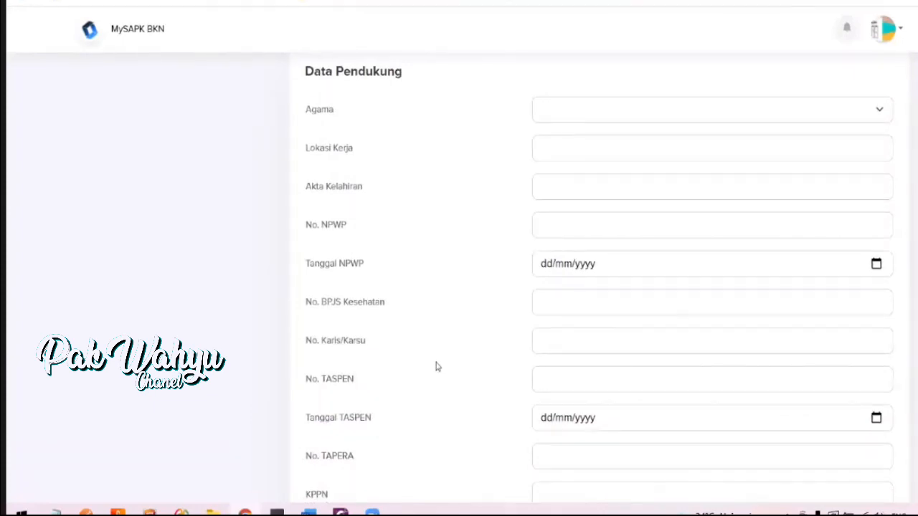
scroll(436, 367, "down", 2)
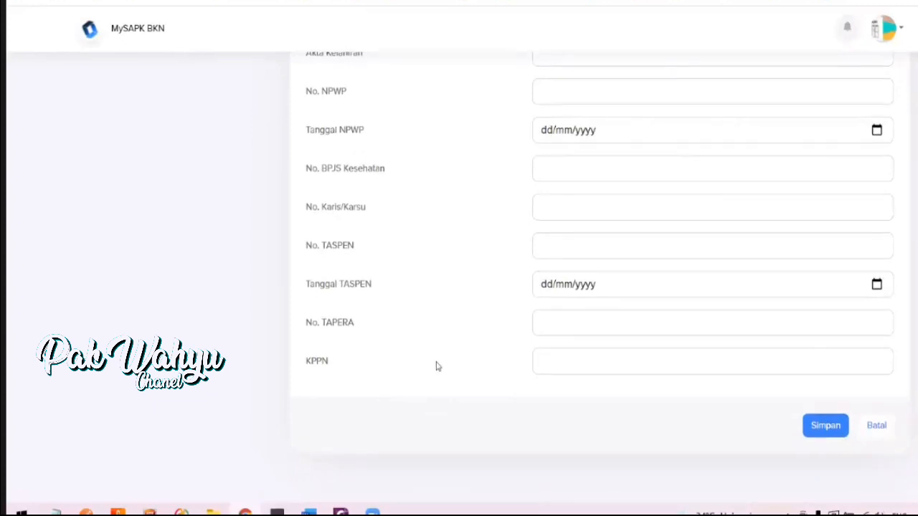
scroll(436, 365, "up", 1)
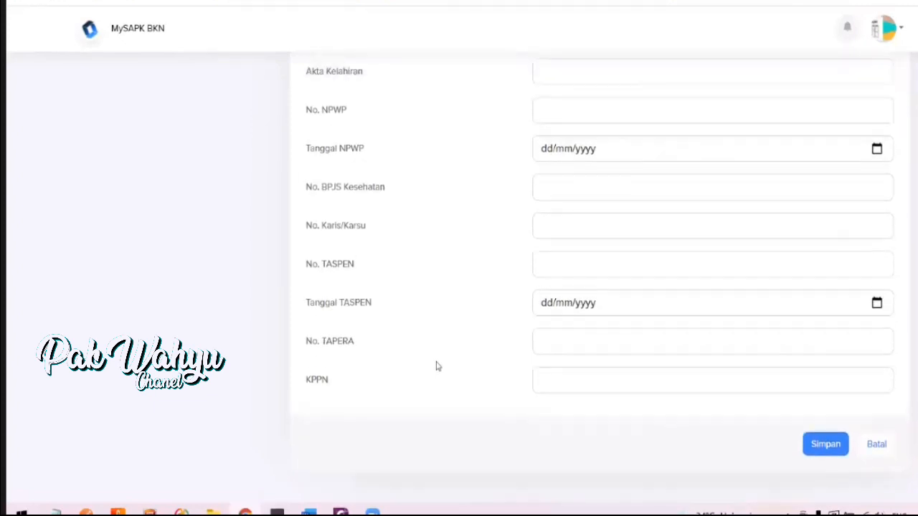
scroll(436, 366, "up", 5)
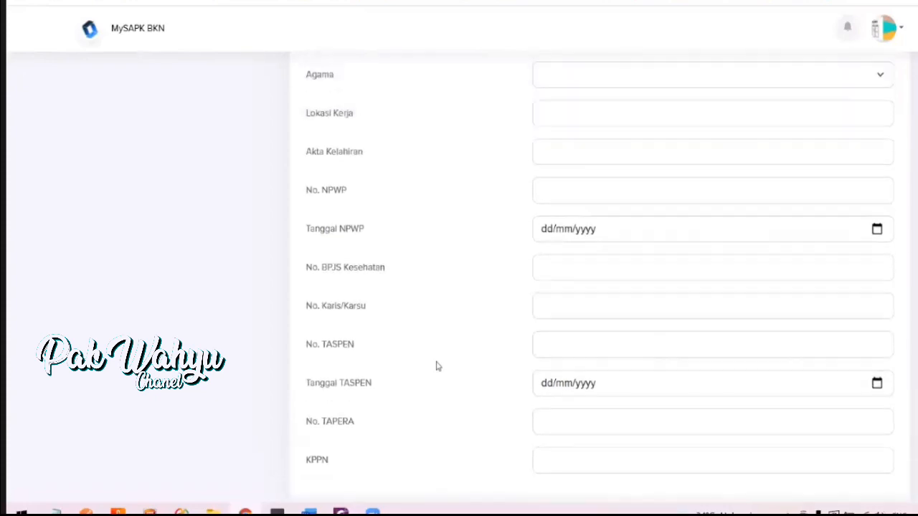
scroll(436, 366, "up", 8)
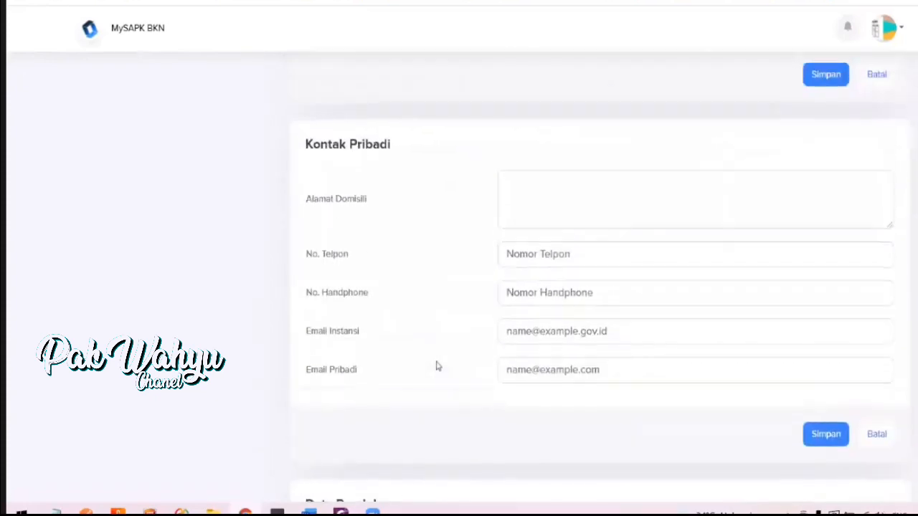
scroll(439, 366, "up", 2)
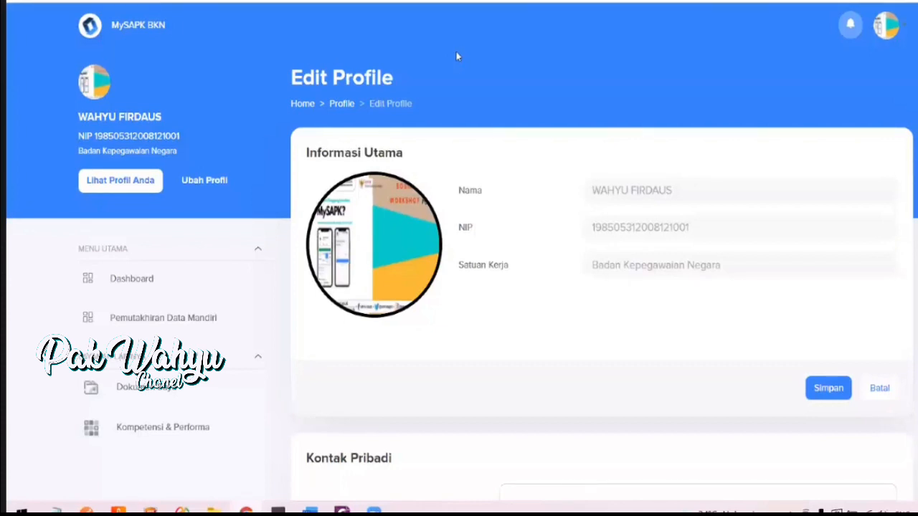
- View the Data Utama information on the Profile page and return to the dashboard
left_click(344, 105)
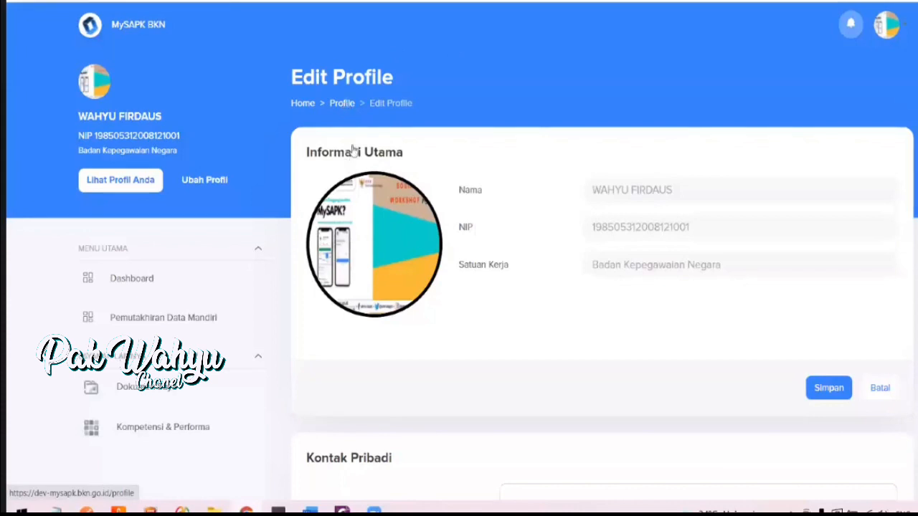
scroll(169, 81, "down", 1)
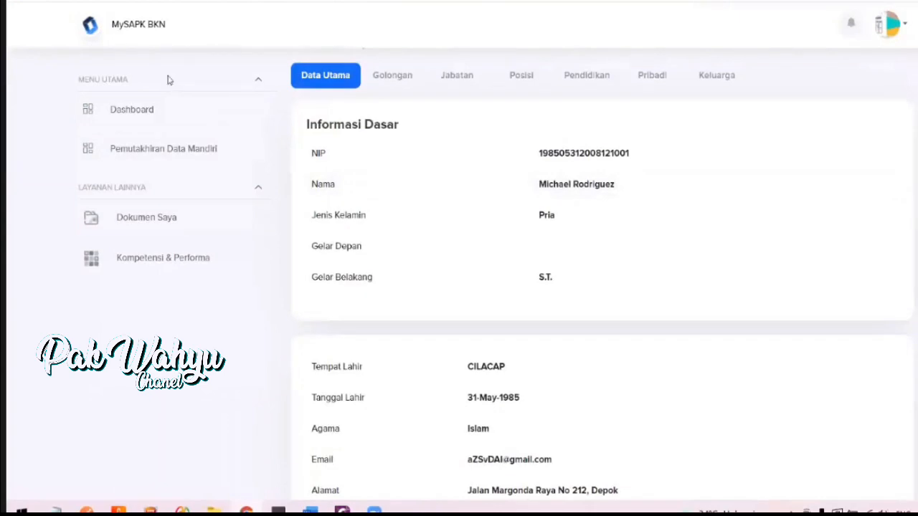
left_click(161, 109)
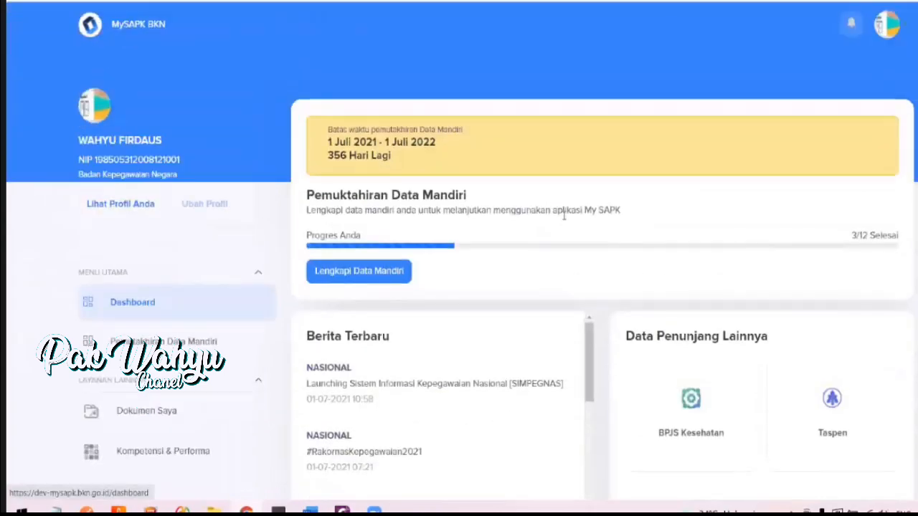